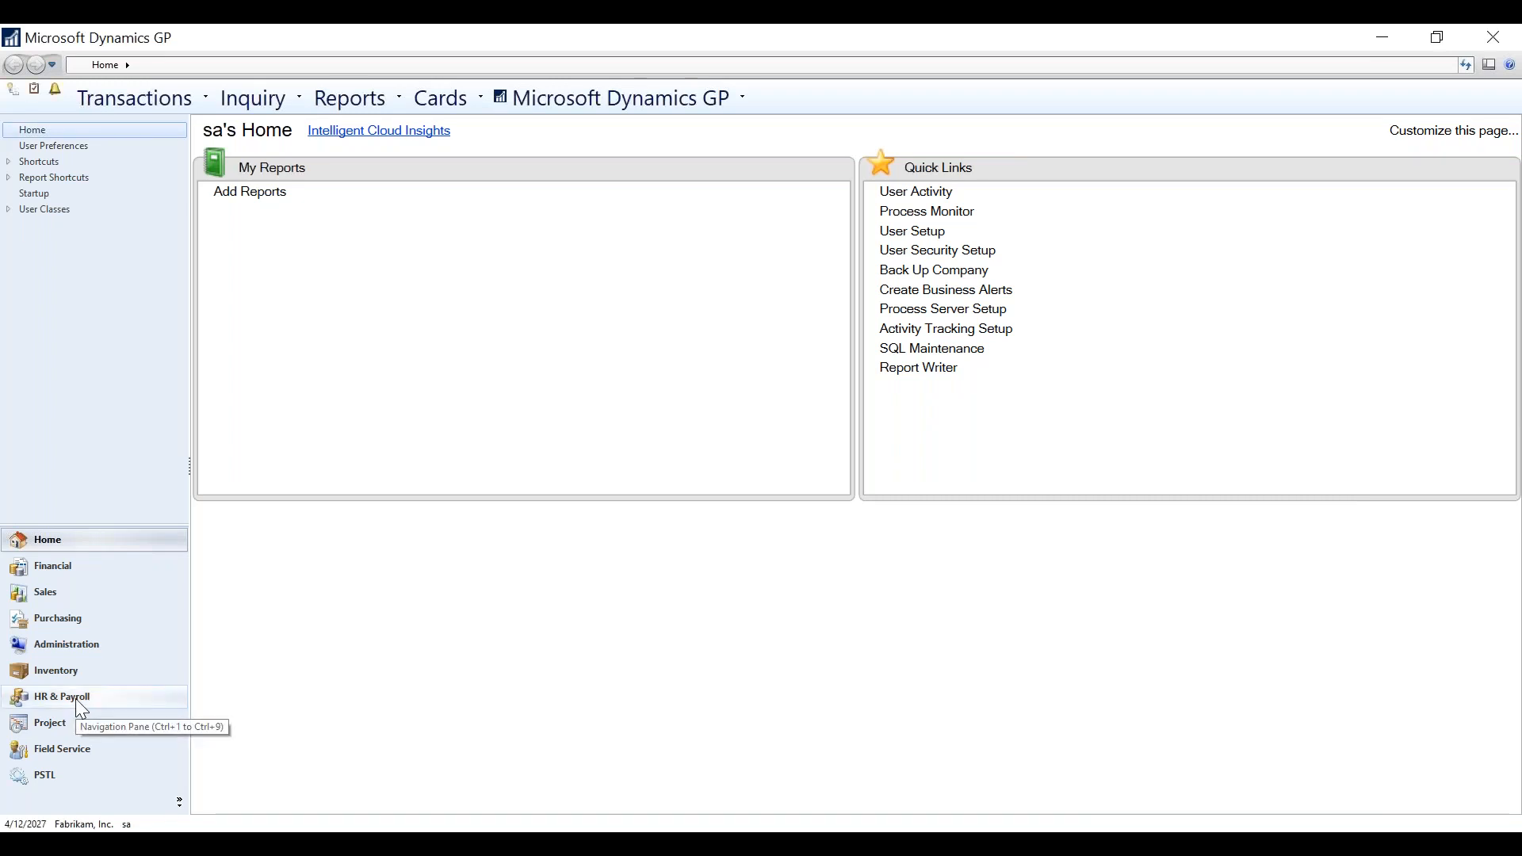
pyautogui.click(152, 98)
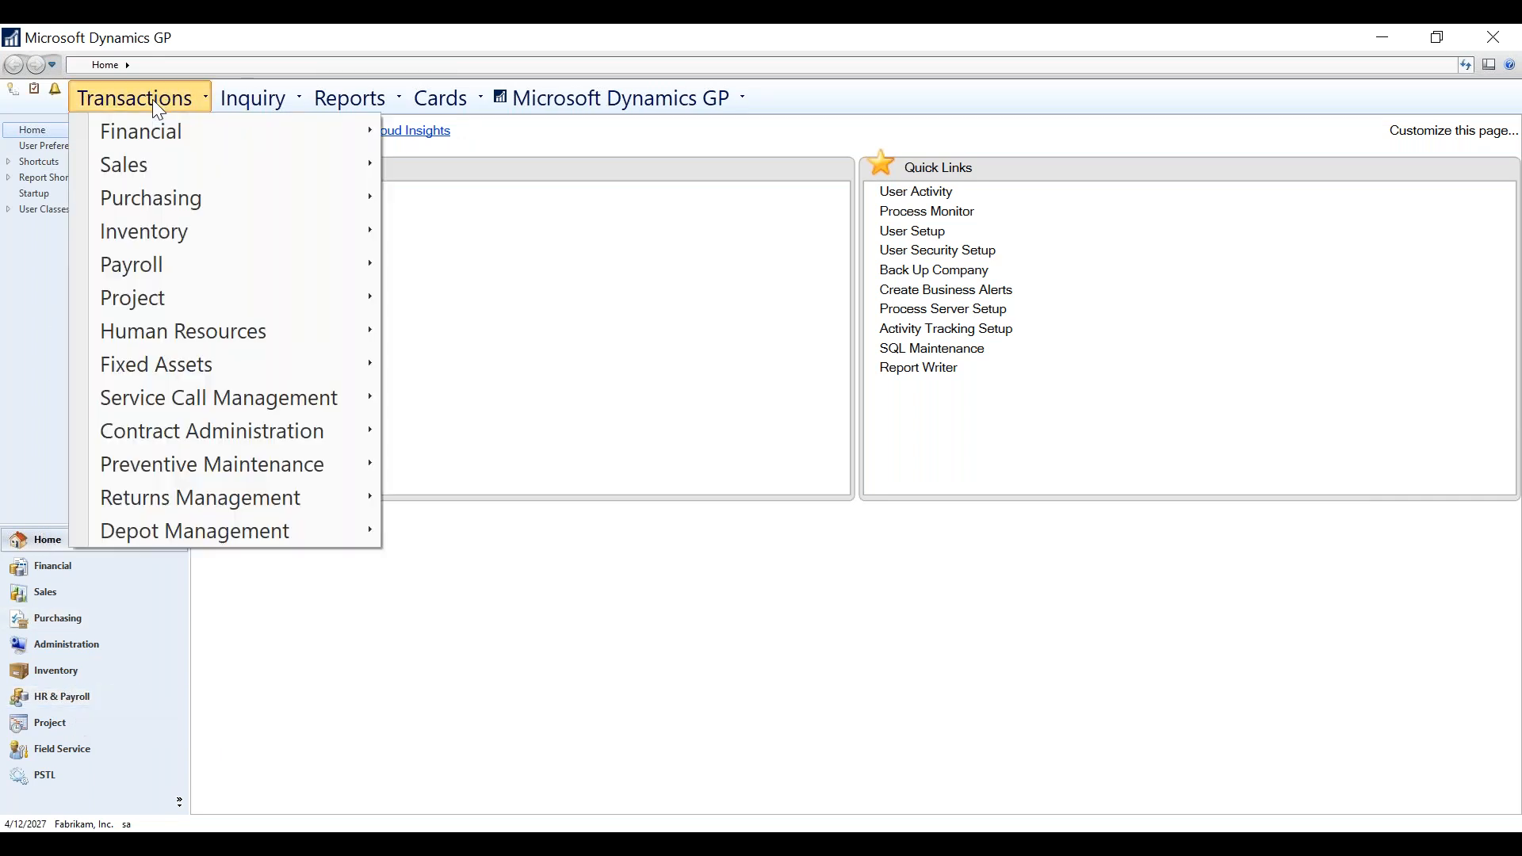
pyautogui.moveTo(115, 263)
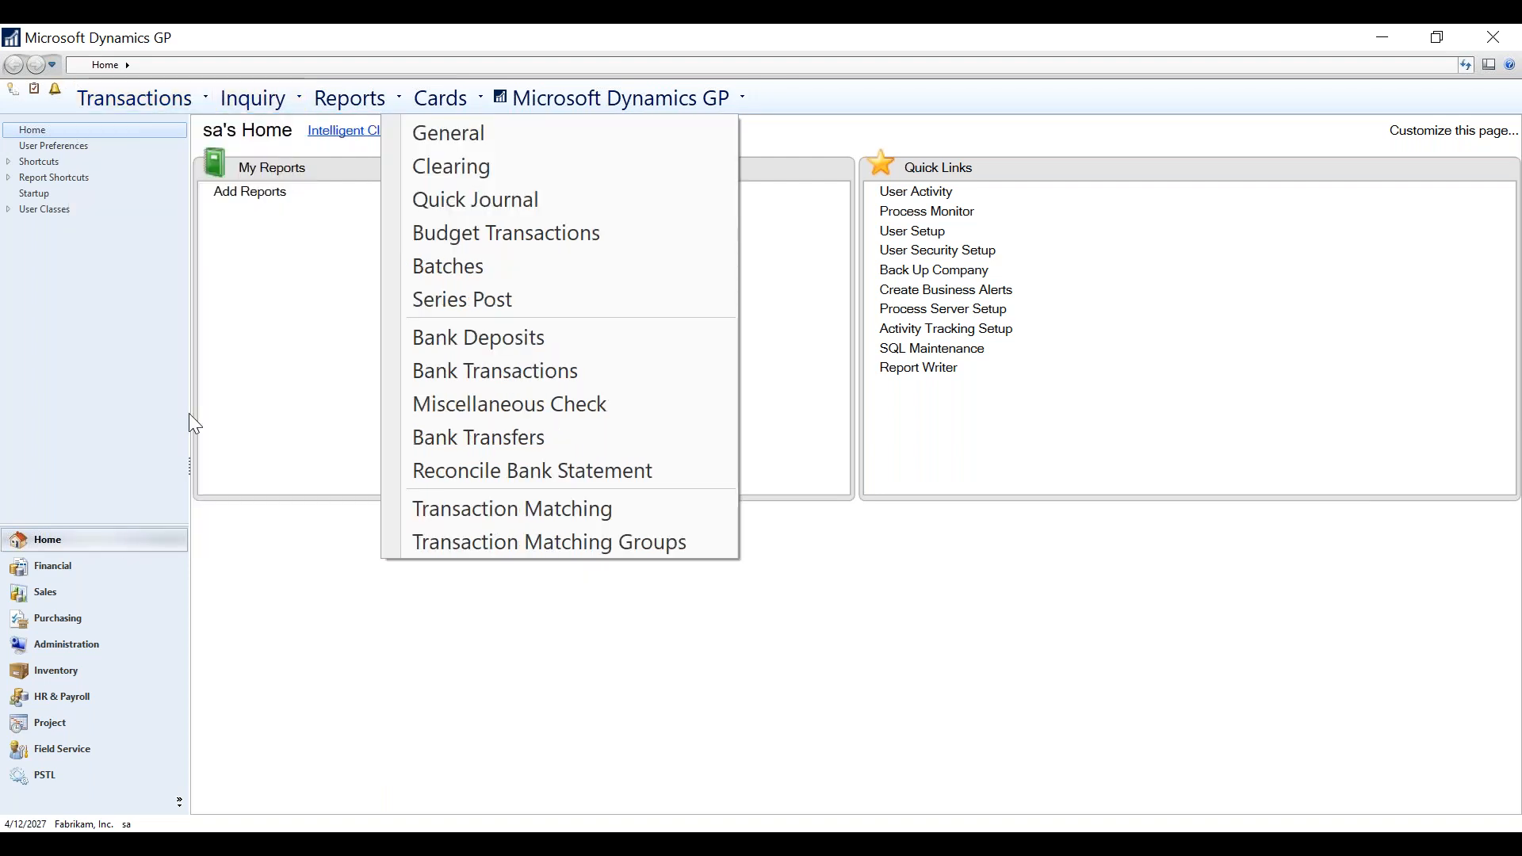
# - Open PTO Setup from the HR & Payroll setup area and display the record for the PTO code
pyautogui.click(64, 699)
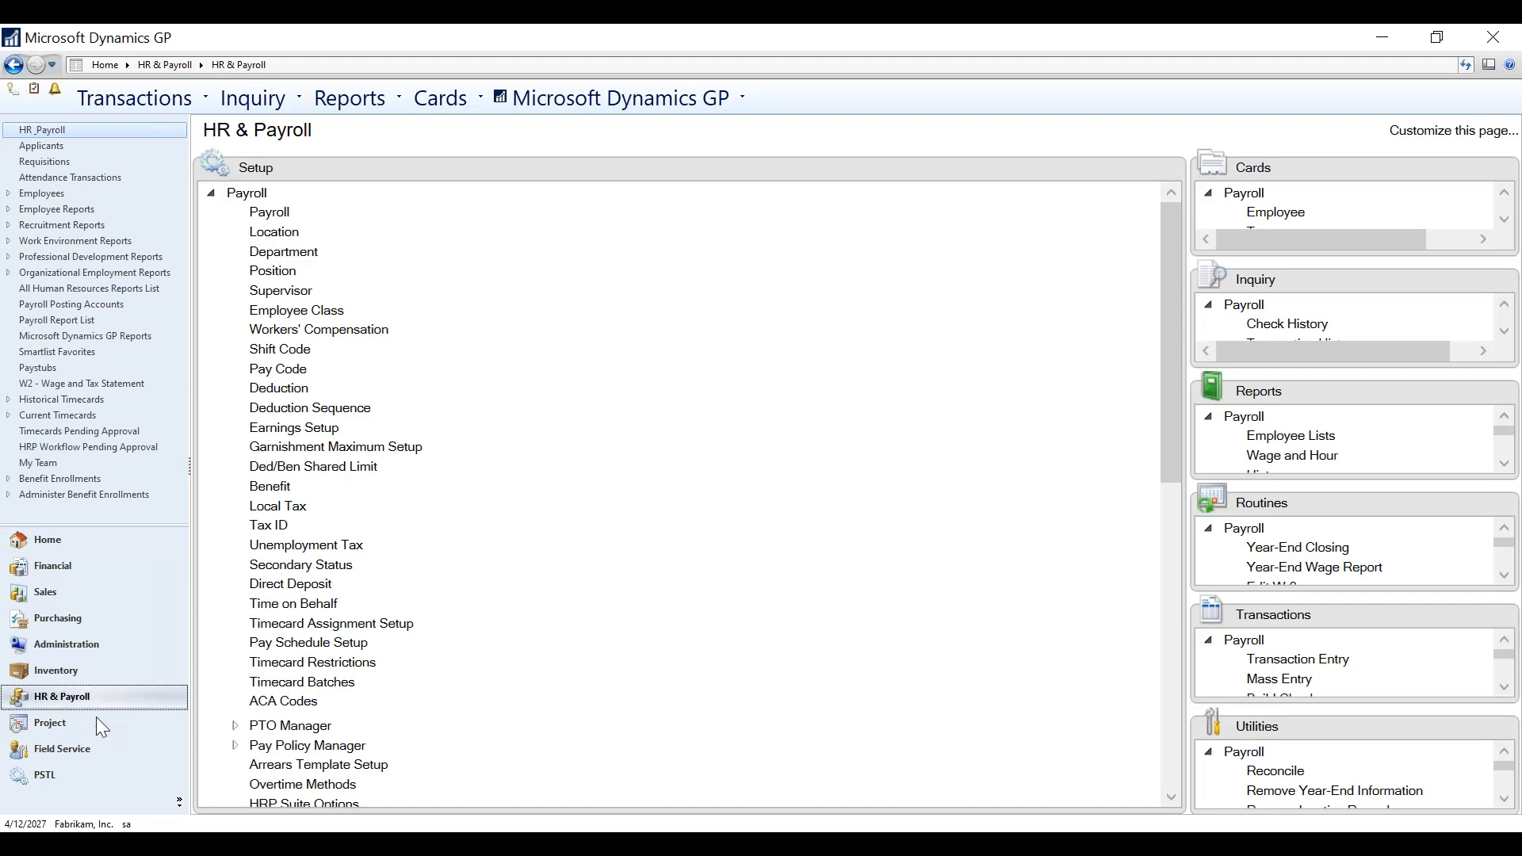
pyautogui.moveTo(1169, 436); pyautogui.dragTo(1168, 649)
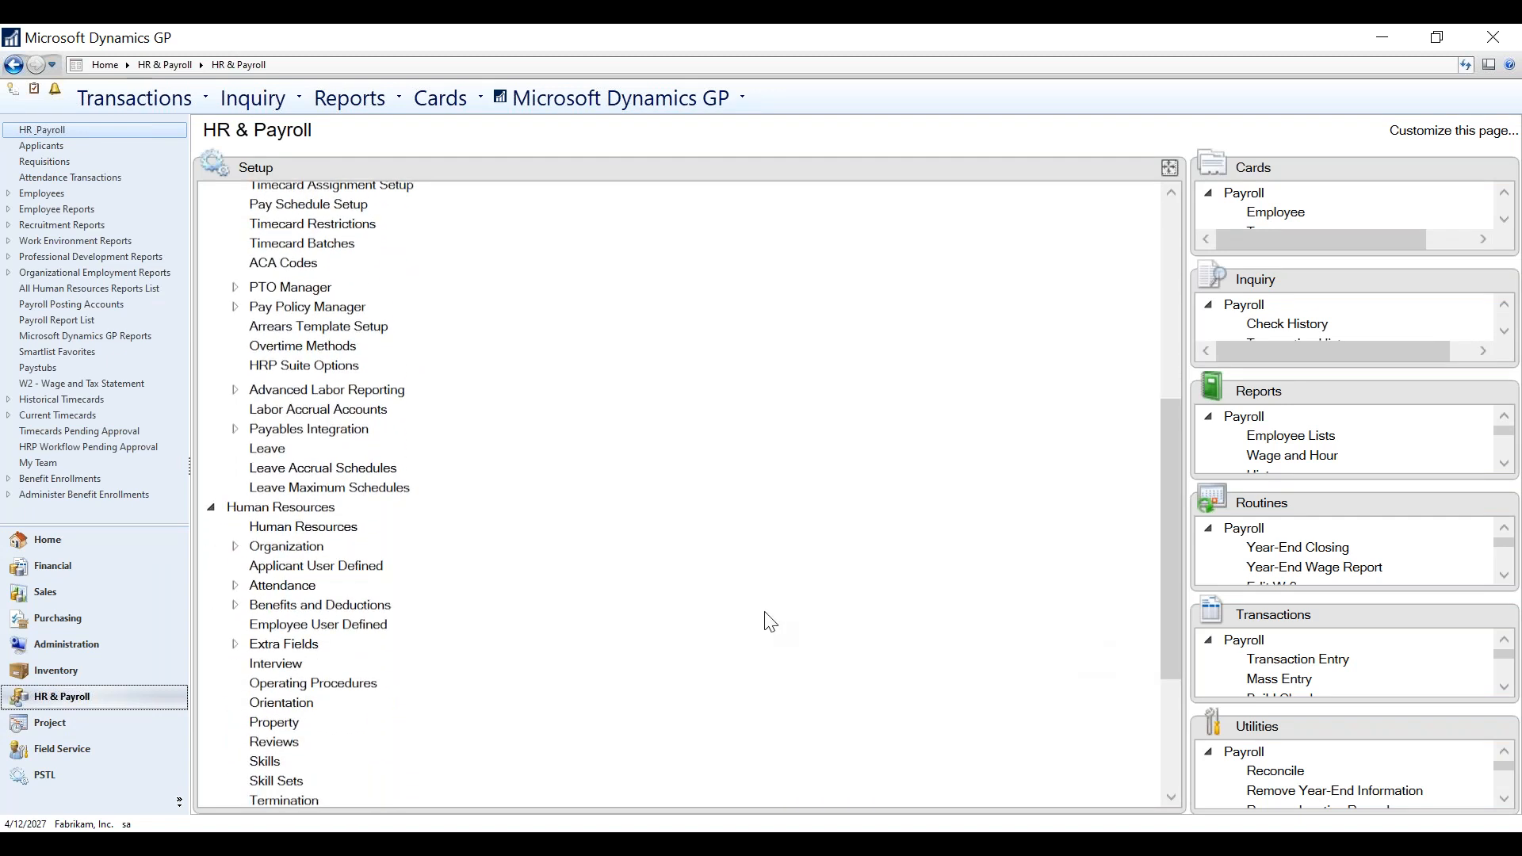
pyautogui.click(235, 287)
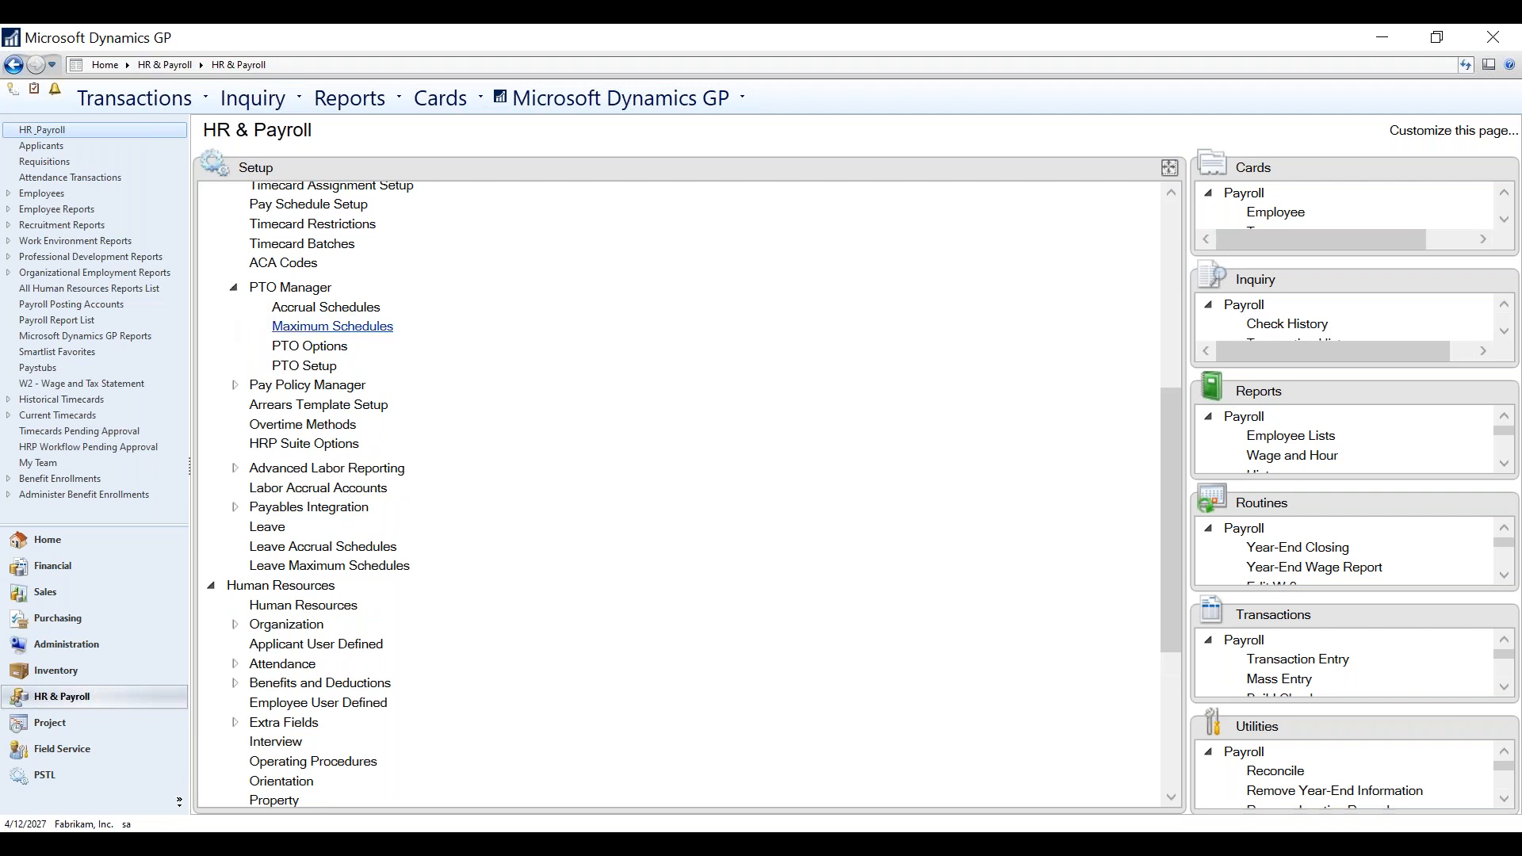
pyautogui.click(305, 365)
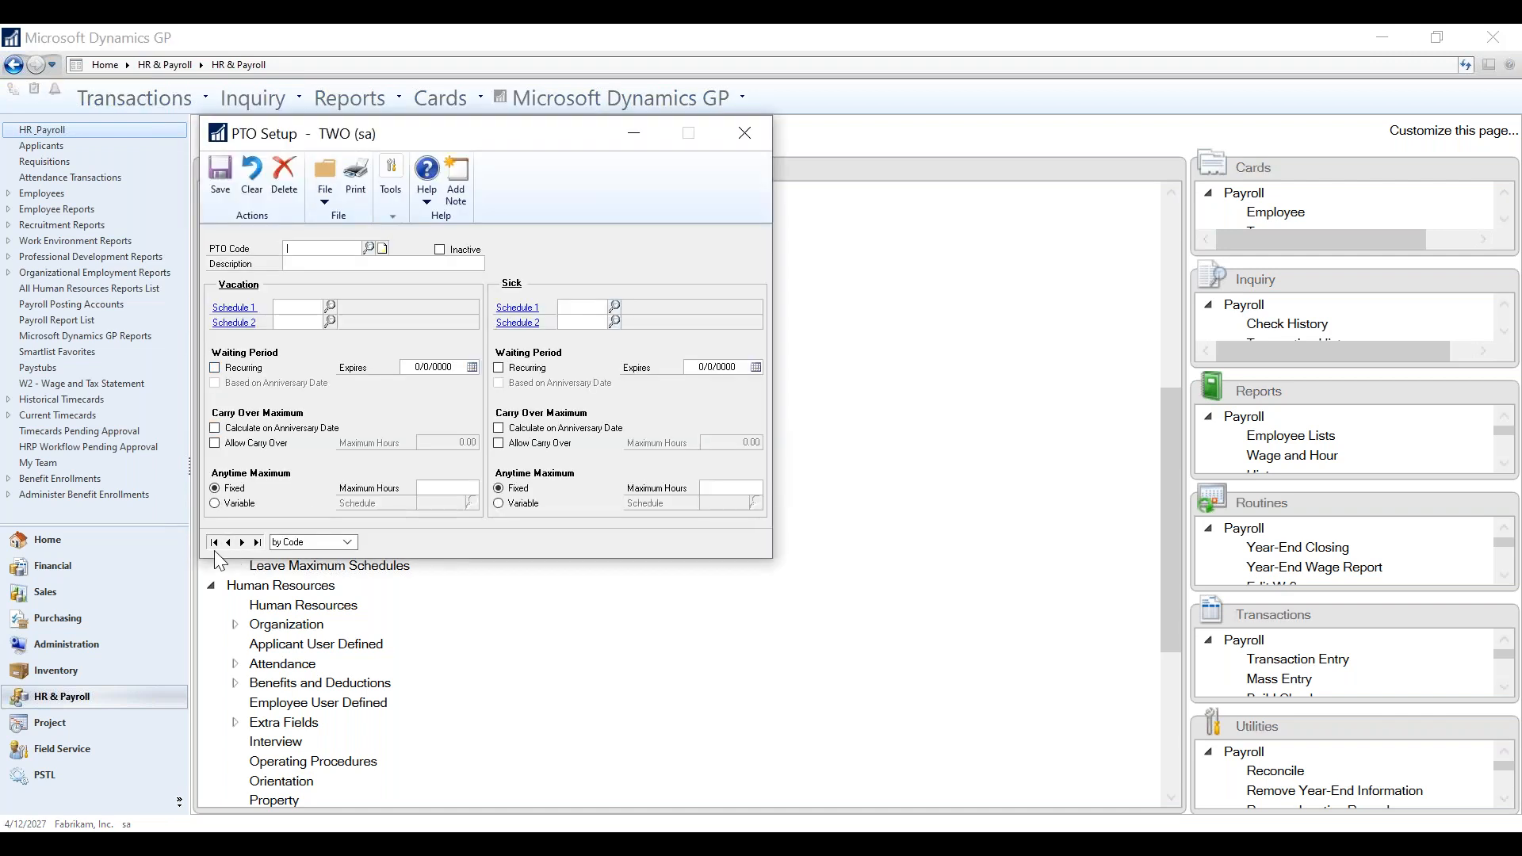
pyautogui.click(213, 542)
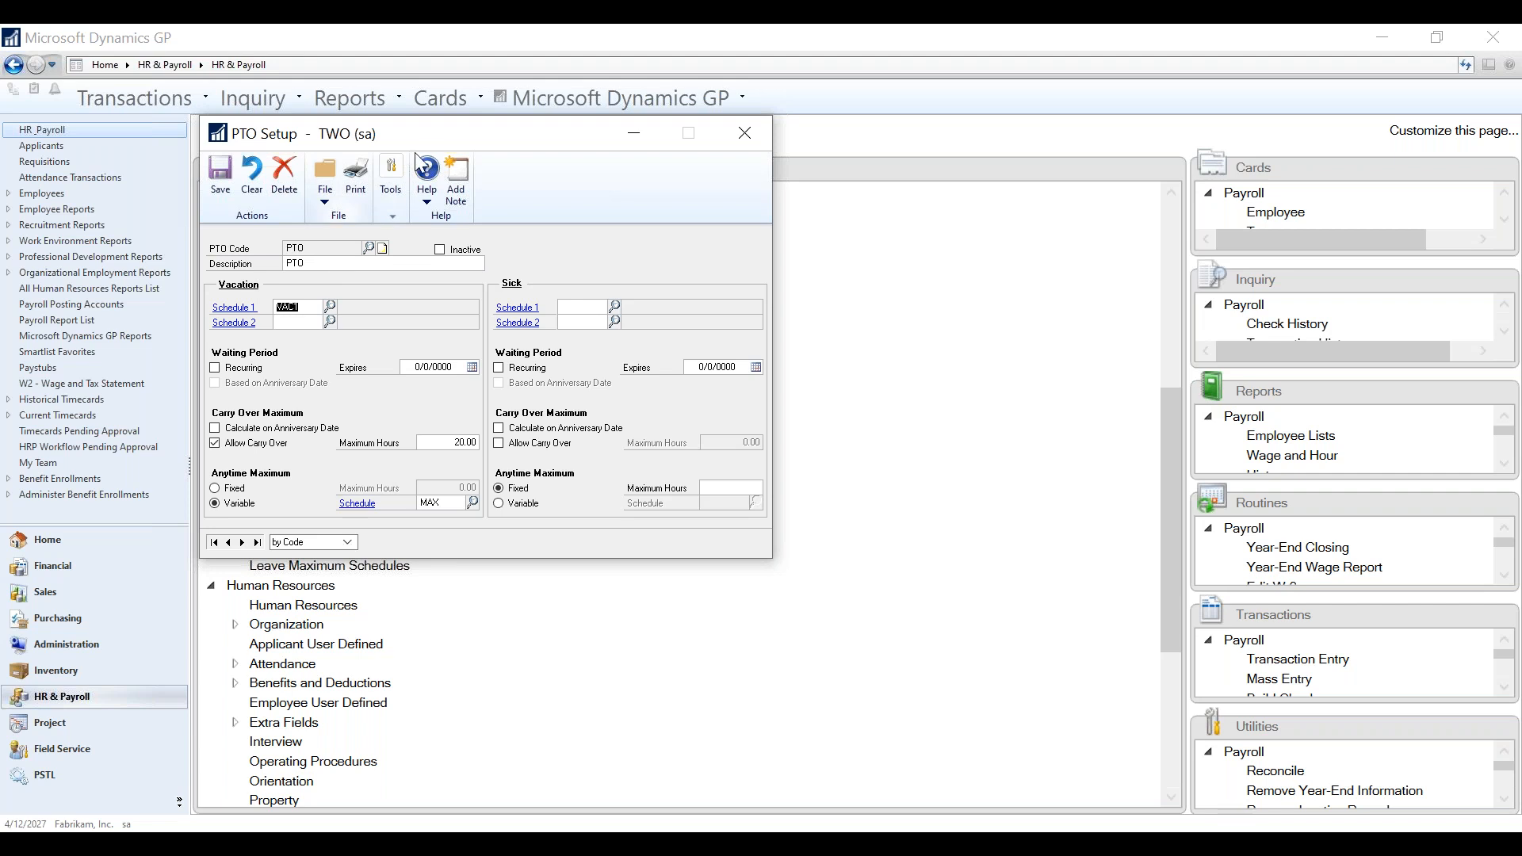
pyautogui.moveTo(473, 135); pyautogui.dragTo(631, 134)
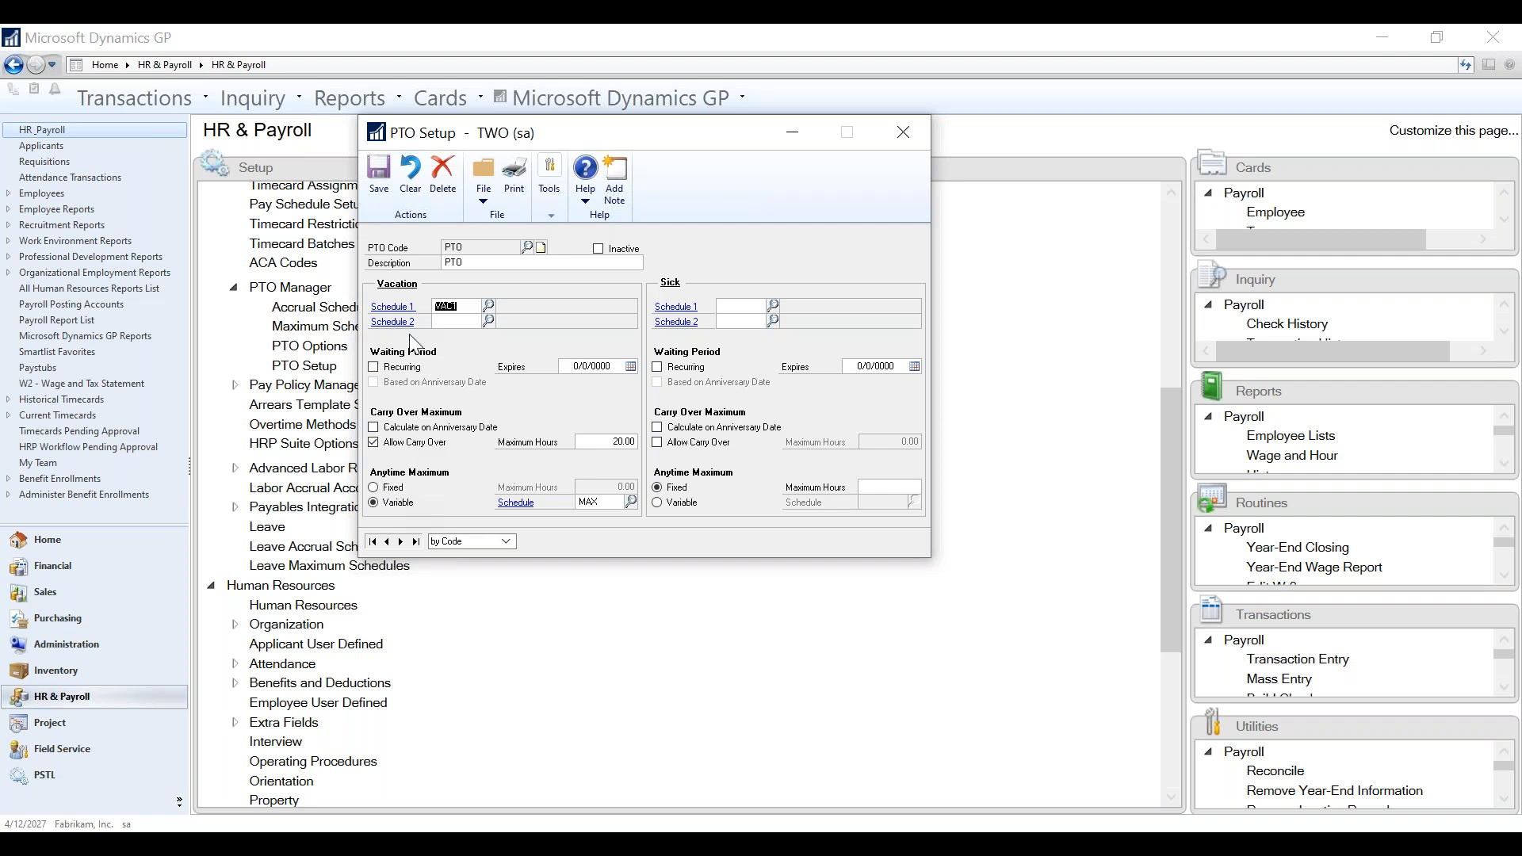
# - Open the VAC1 accrual schedule behind vacation Schedule 1 and examine the calculation factor and maximum hours for 0.25 to 0.99 years worked
pyautogui.click(398, 311)
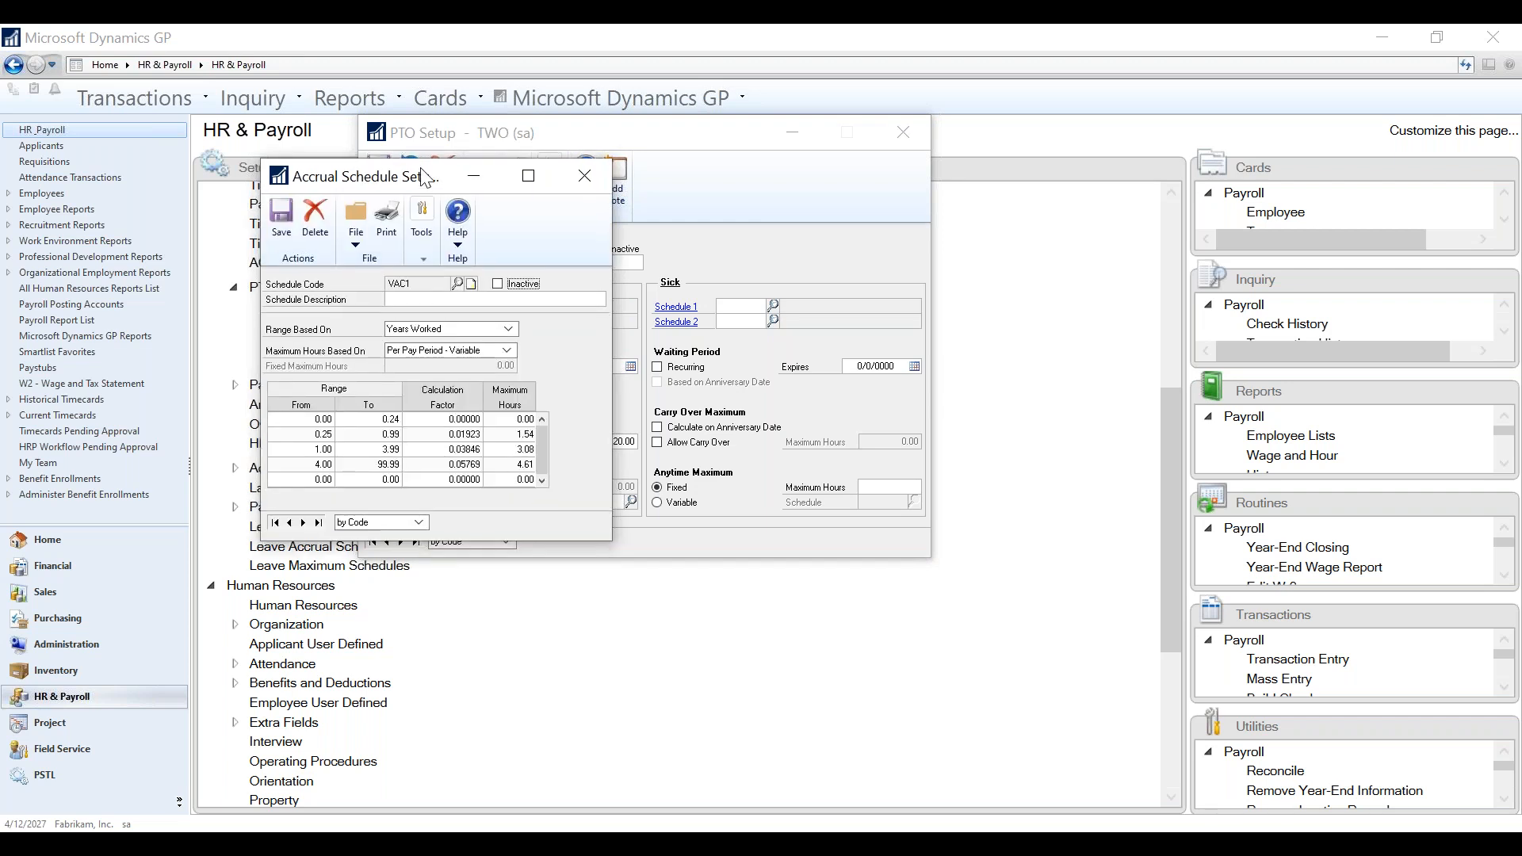
pyautogui.moveTo(426, 178); pyautogui.dragTo(617, 236)
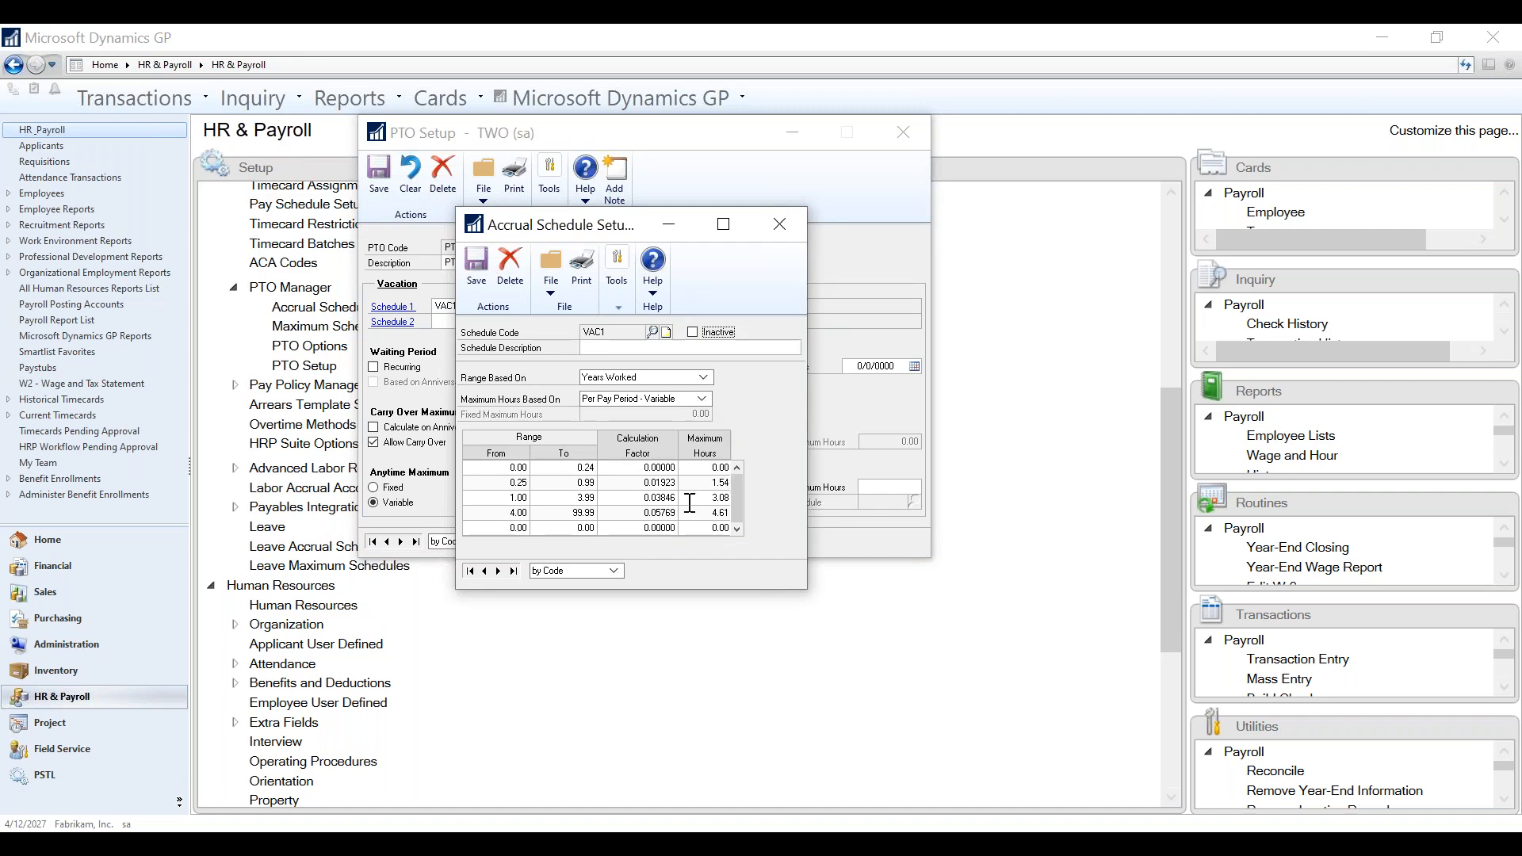
pyautogui.click(647, 485)
pyautogui.click(725, 484)
pyautogui.click(671, 485)
# - Examine every years-worked range, calculation factor and maximum hours in the VAC1 schedule, and close the schedule and PTO Setup
pyautogui.click(524, 468)
pyautogui.click(569, 469)
pyautogui.click(655, 469)
pyautogui.click(520, 482)
pyautogui.click(578, 484)
pyautogui.click(660, 485)
pyautogui.click(705, 483)
pyautogui.click(516, 498)
pyautogui.click(579, 497)
pyautogui.click(694, 498)
pyautogui.click(516, 513)
pyautogui.click(563, 513)
pyautogui.click(717, 513)
pyautogui.click(779, 225)
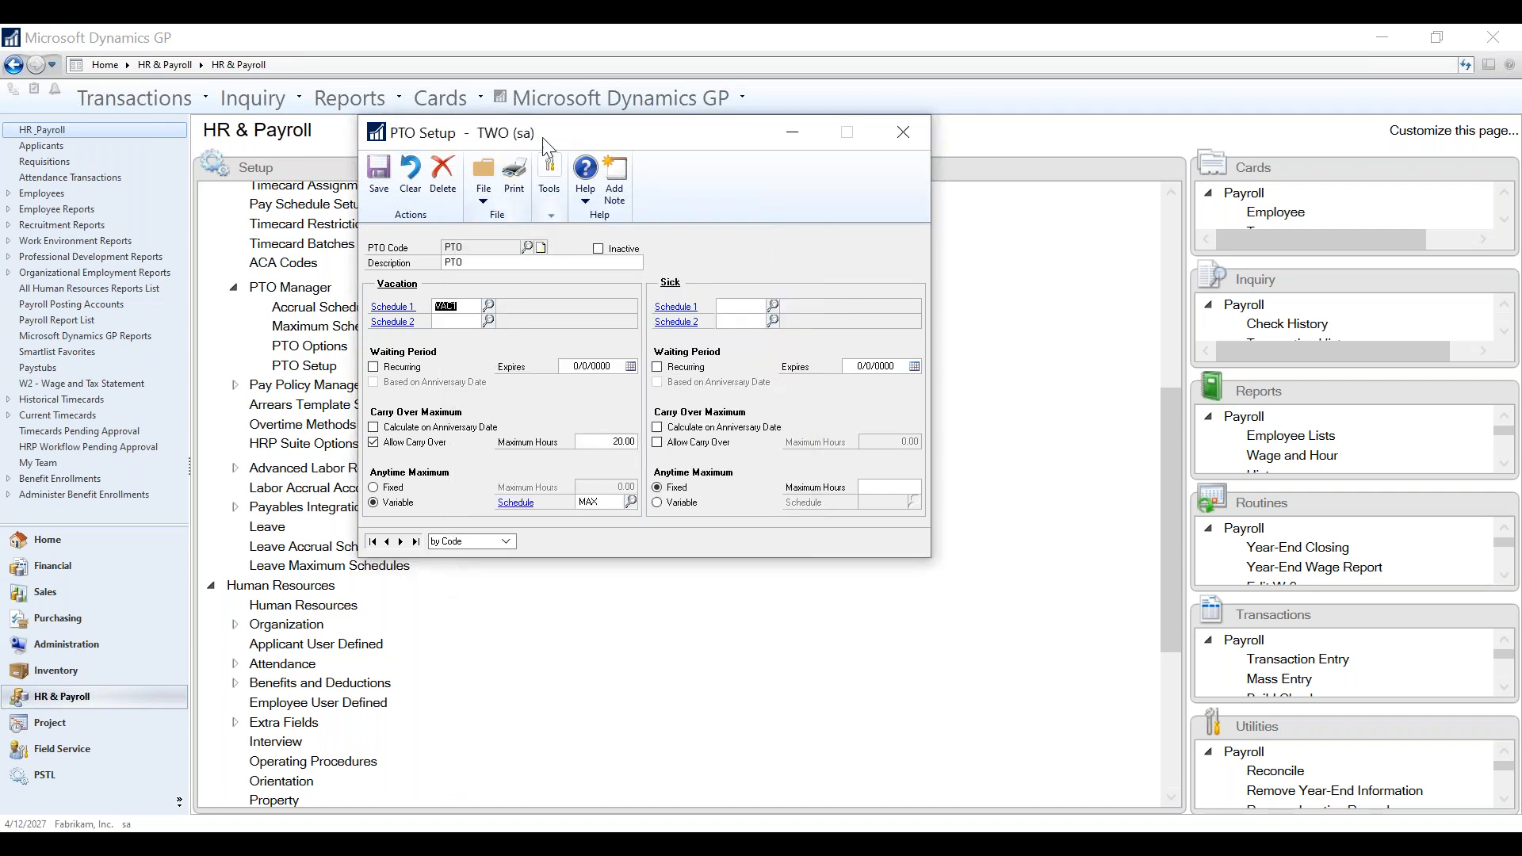
pyautogui.moveTo(539, 151); pyautogui.dragTo(731, 231)
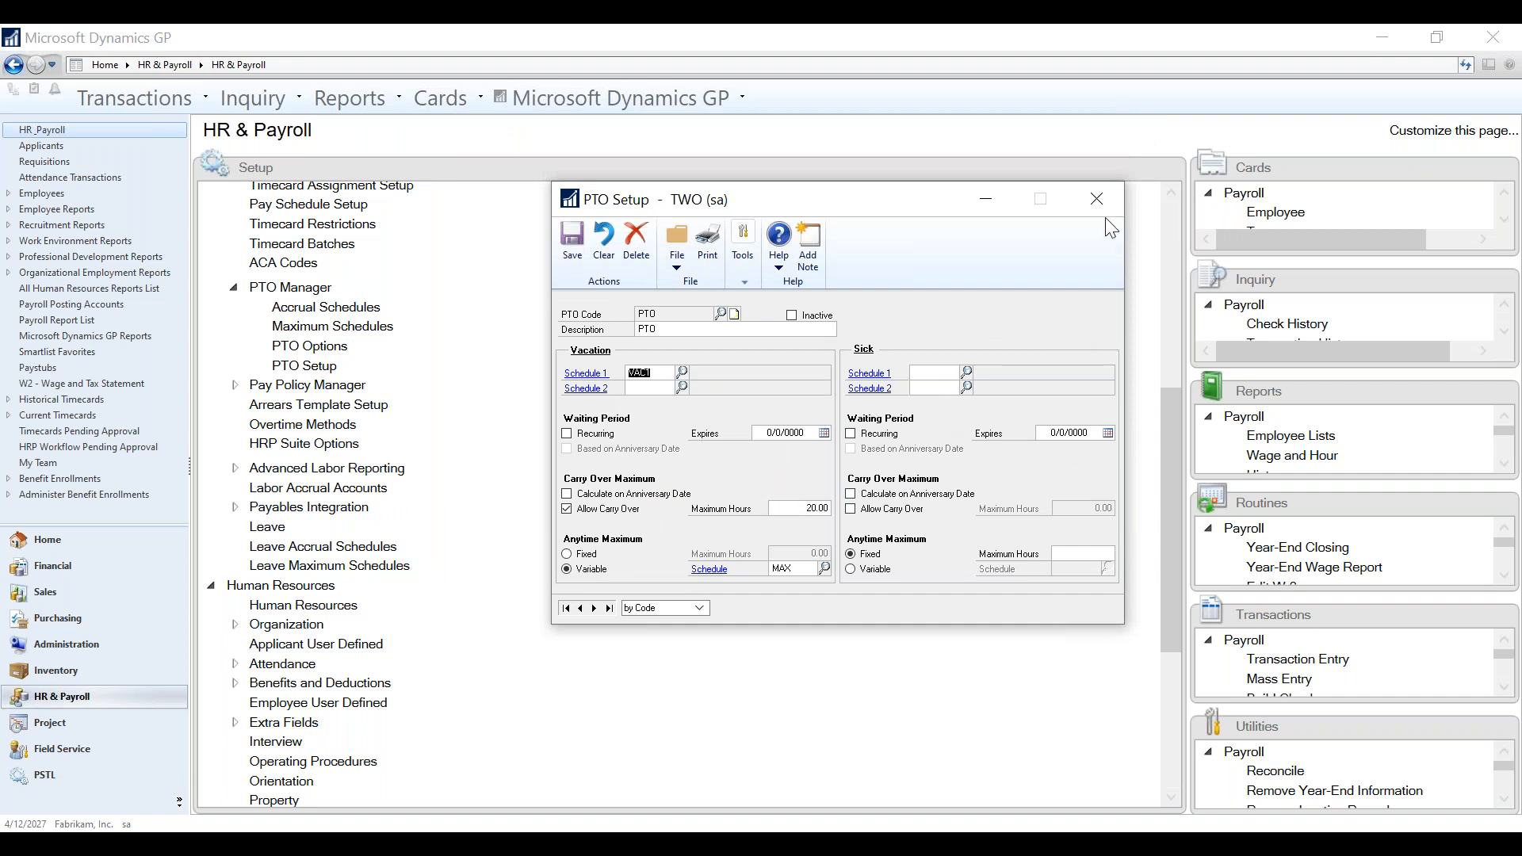
pyautogui.click(1102, 191)
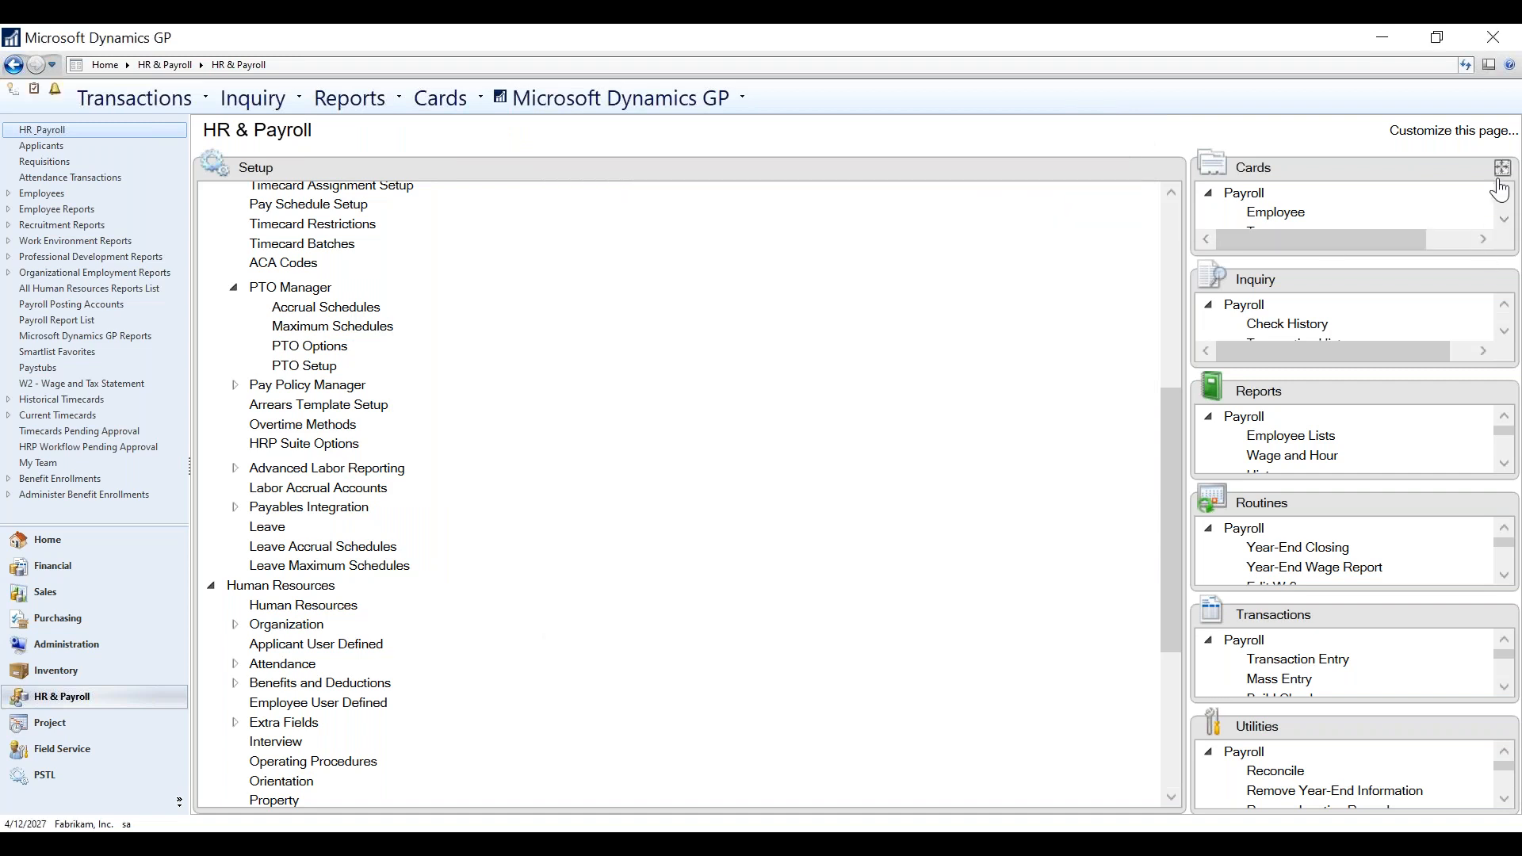
# - Open the employee PTO maintenance card from the payroll cards and check the vacation carry-over maximum hours
pyautogui.click(1503, 168)
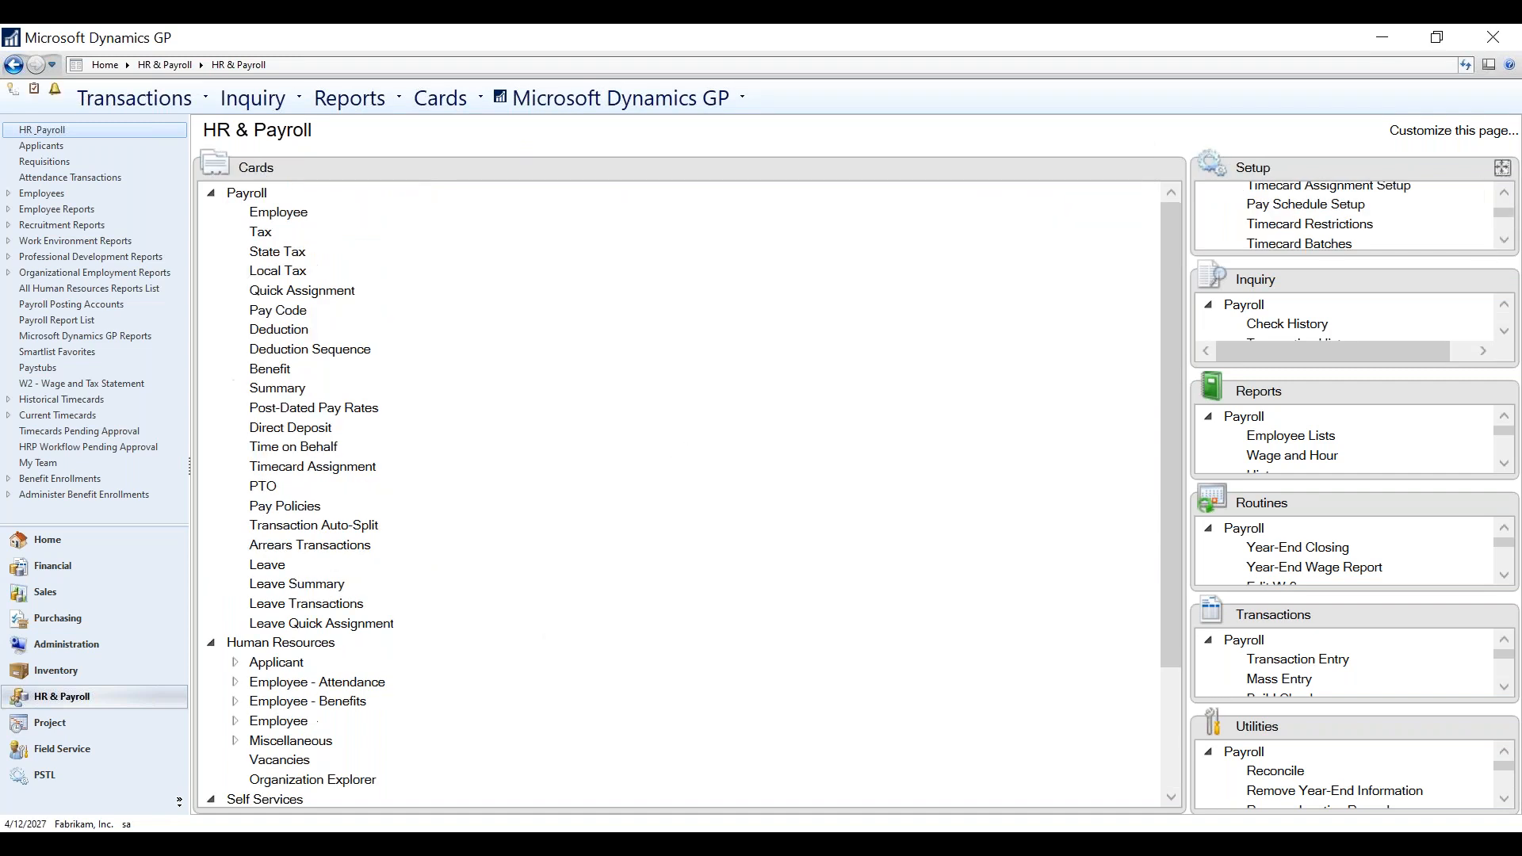
pyautogui.click(264, 486)
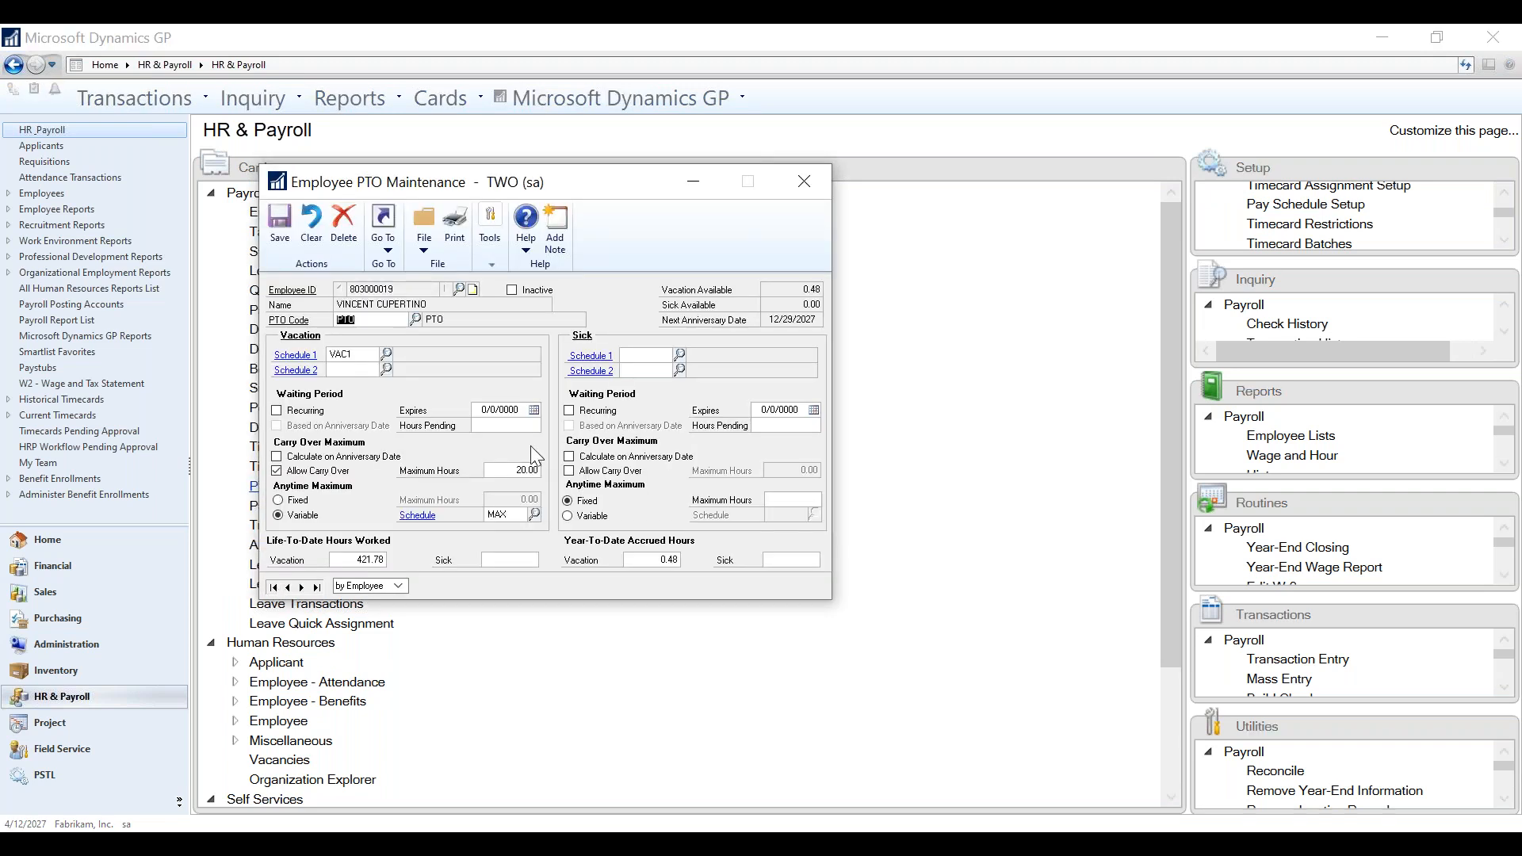
pyautogui.moveTo(568, 183); pyautogui.dragTo(829, 226)
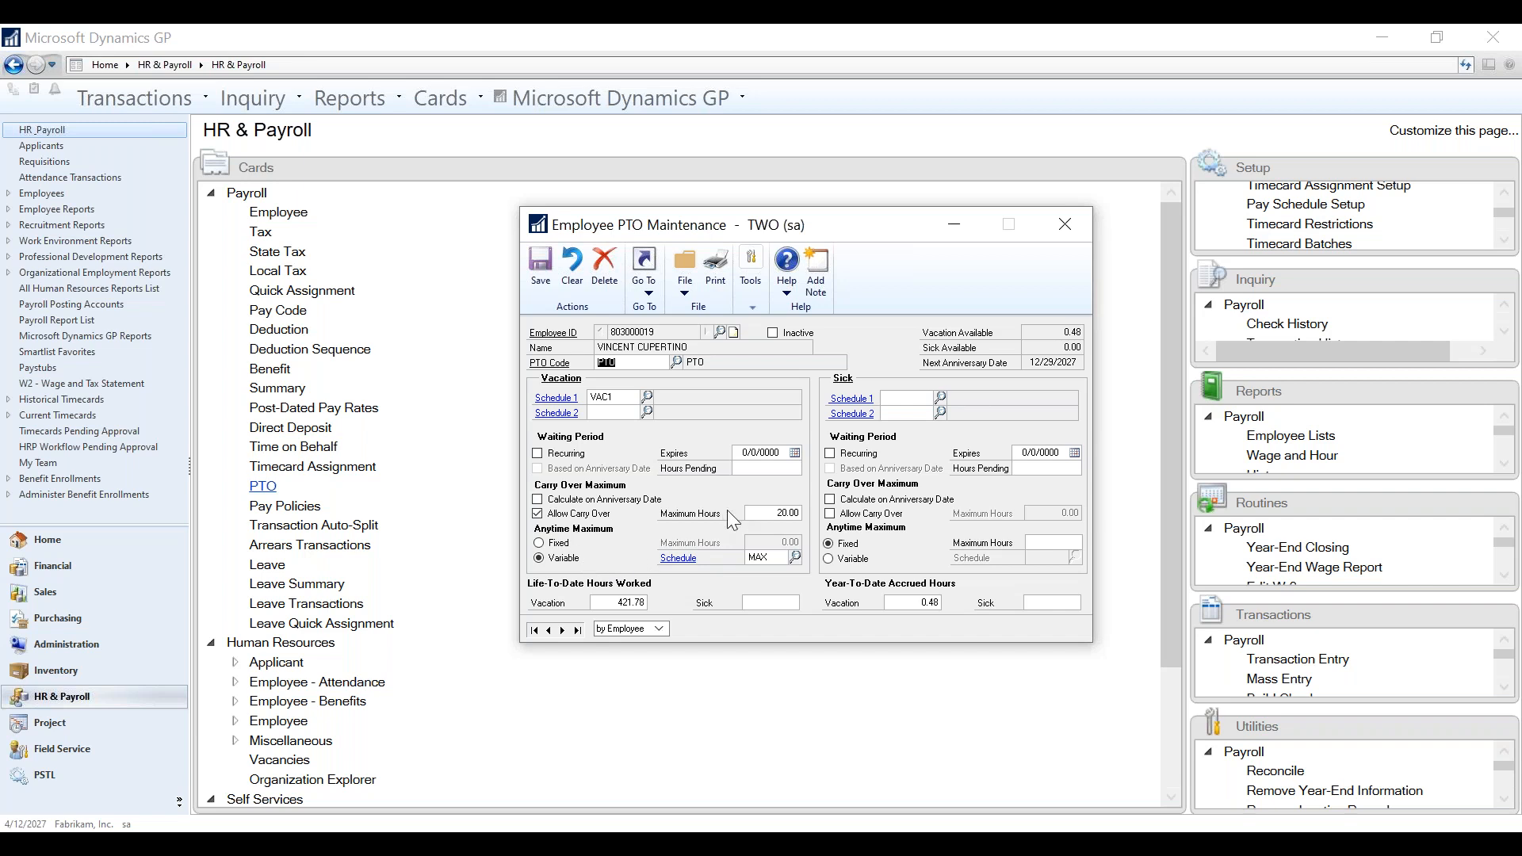
pyautogui.click(763, 516)
# - Examine the maximum hours per years-worked range in the MAX schedule behind the variable vacation maximum, and close it and the employee PTO card
pyautogui.click(683, 558)
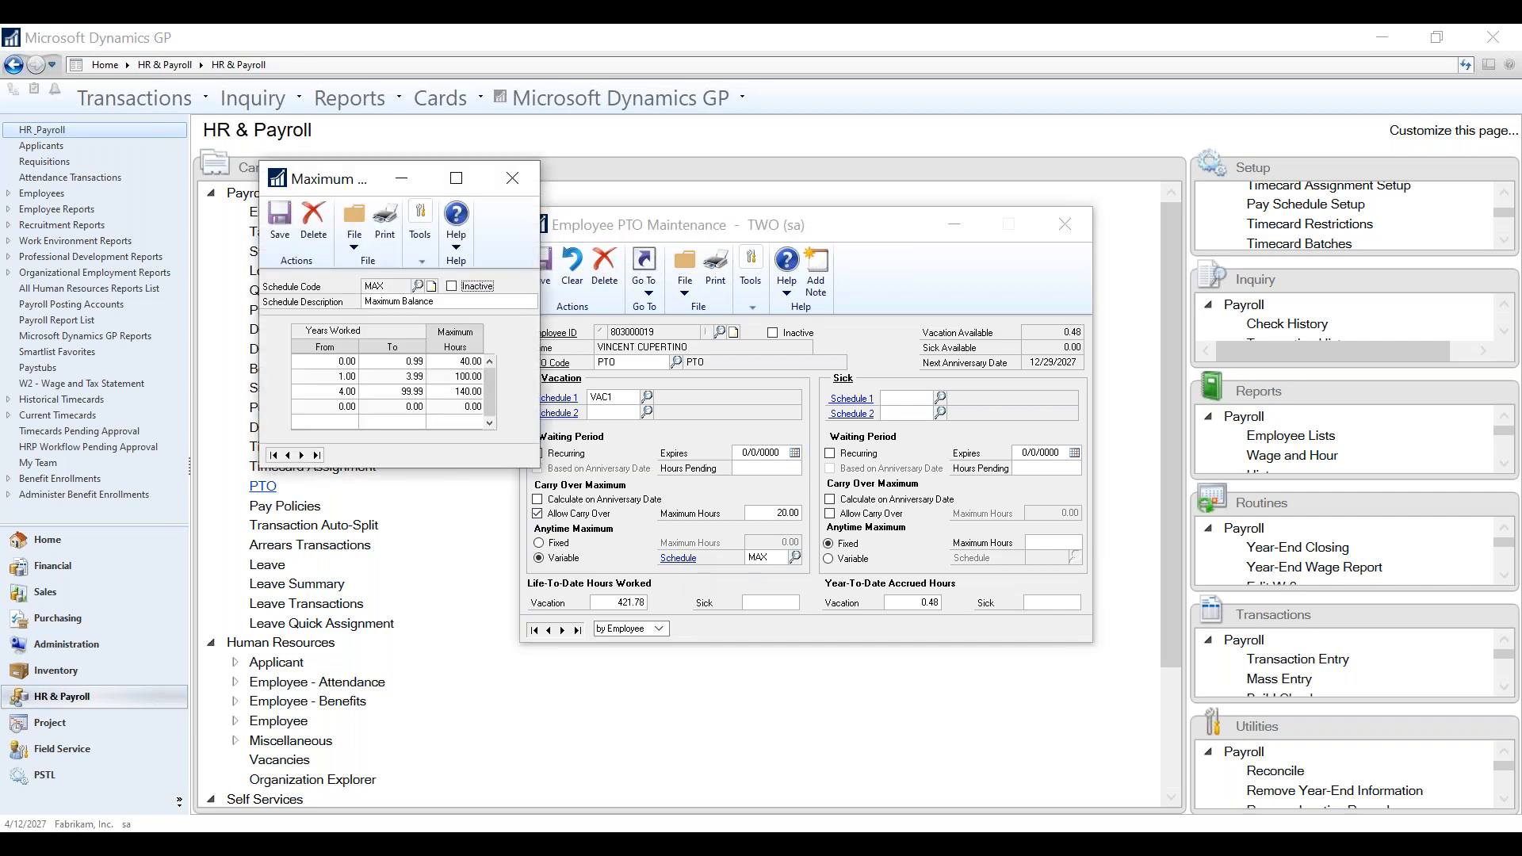
pyautogui.click(468, 363)
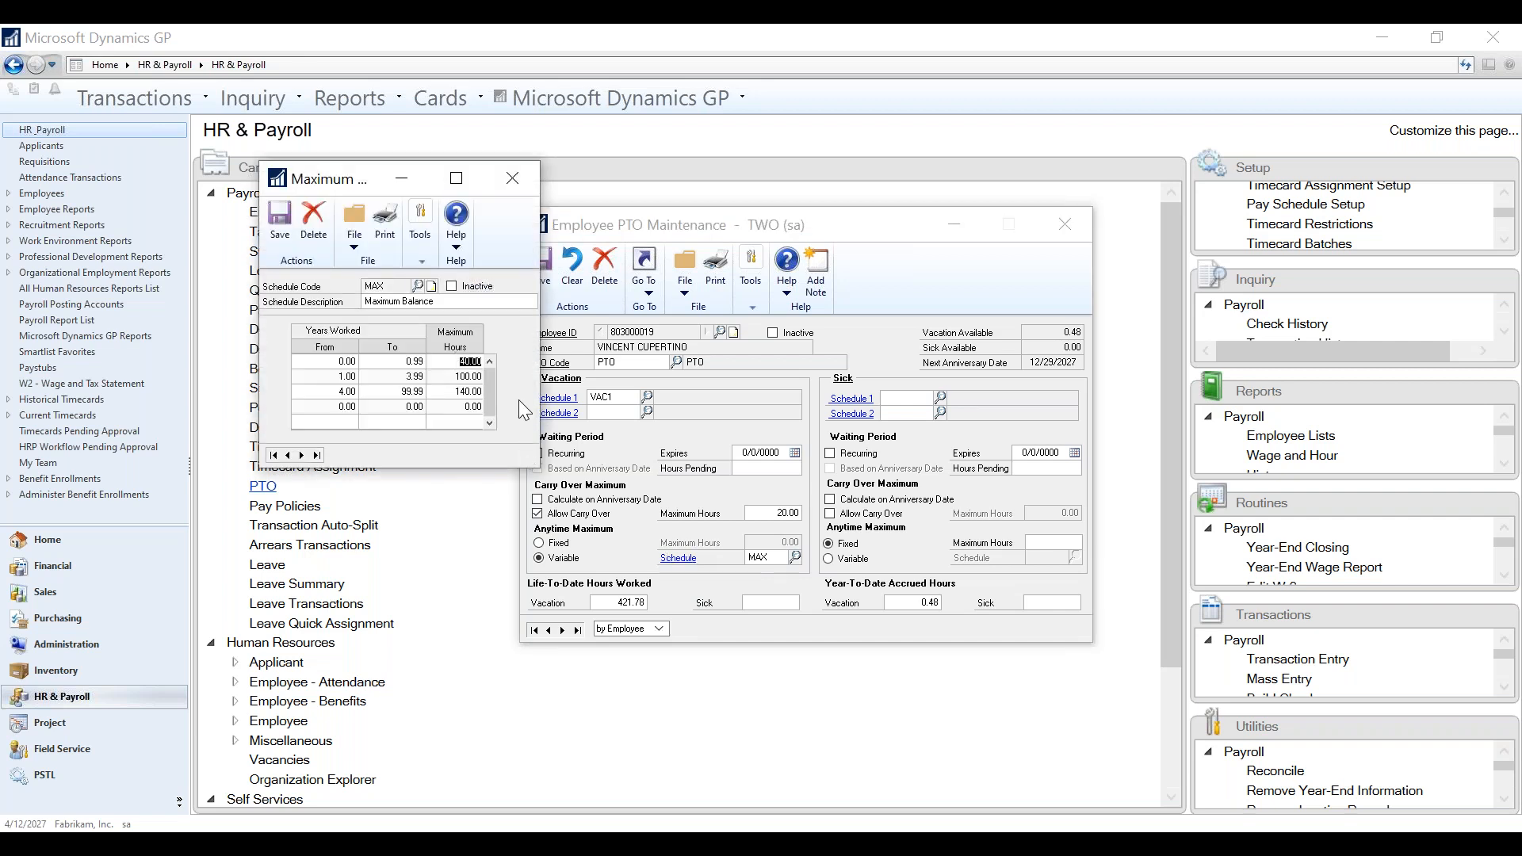
pyautogui.click(454, 377)
pyautogui.click(444, 380)
pyautogui.click(513, 179)
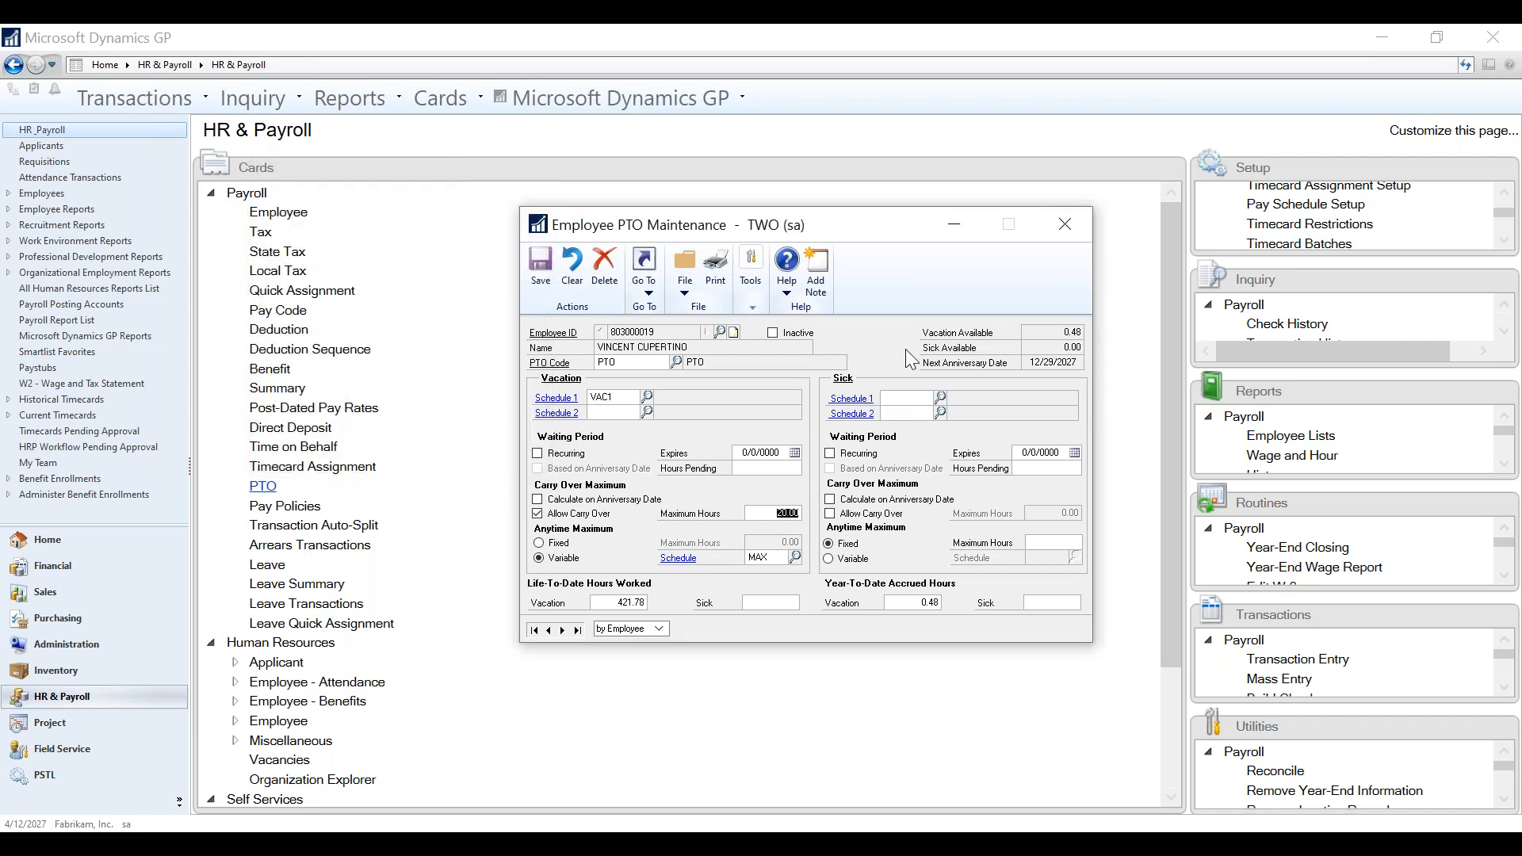
pyautogui.click(1075, 237)
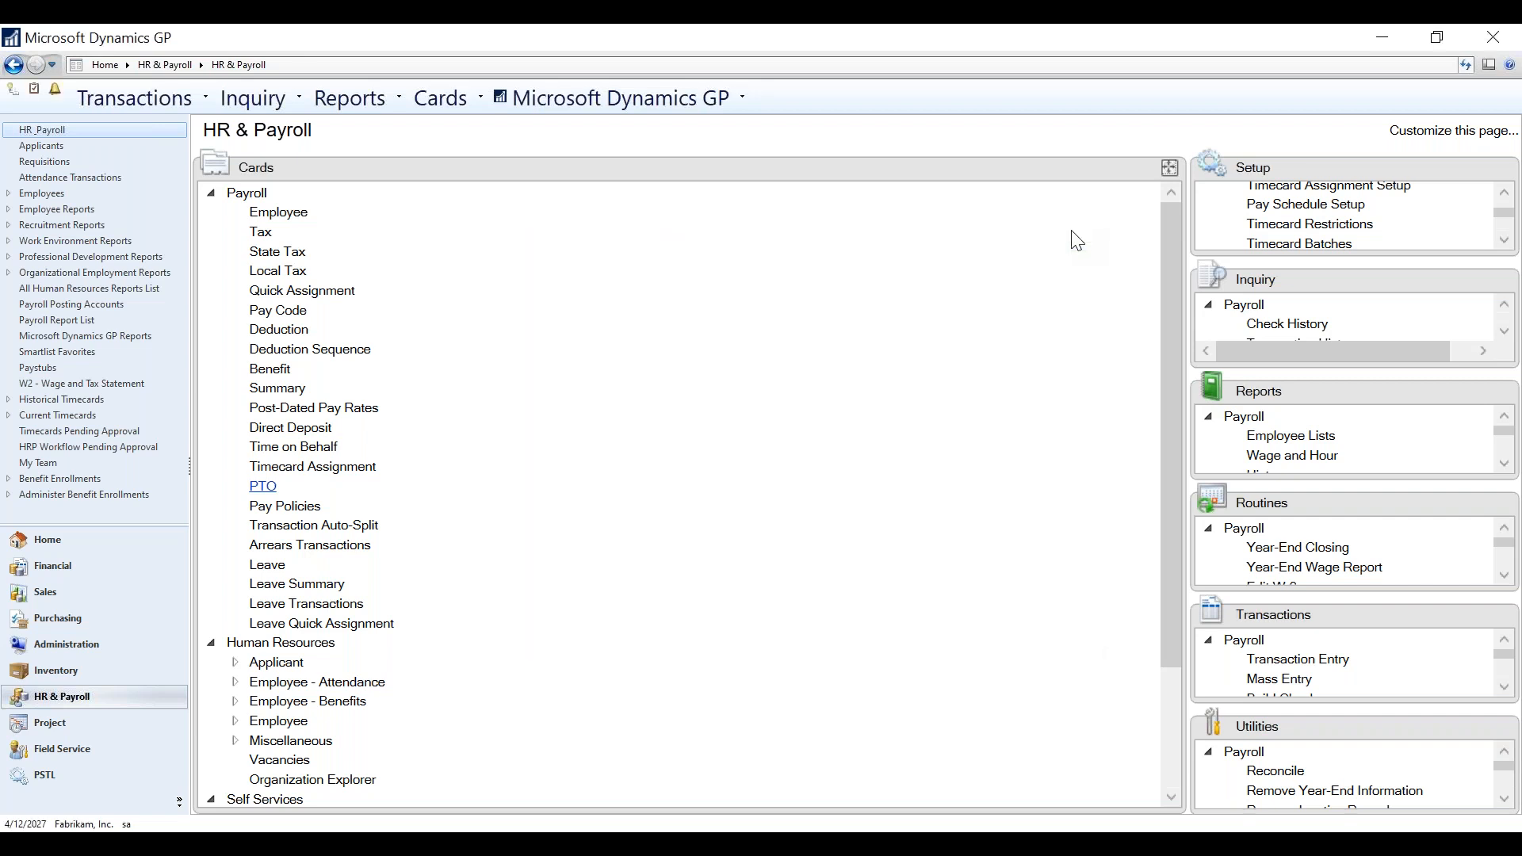
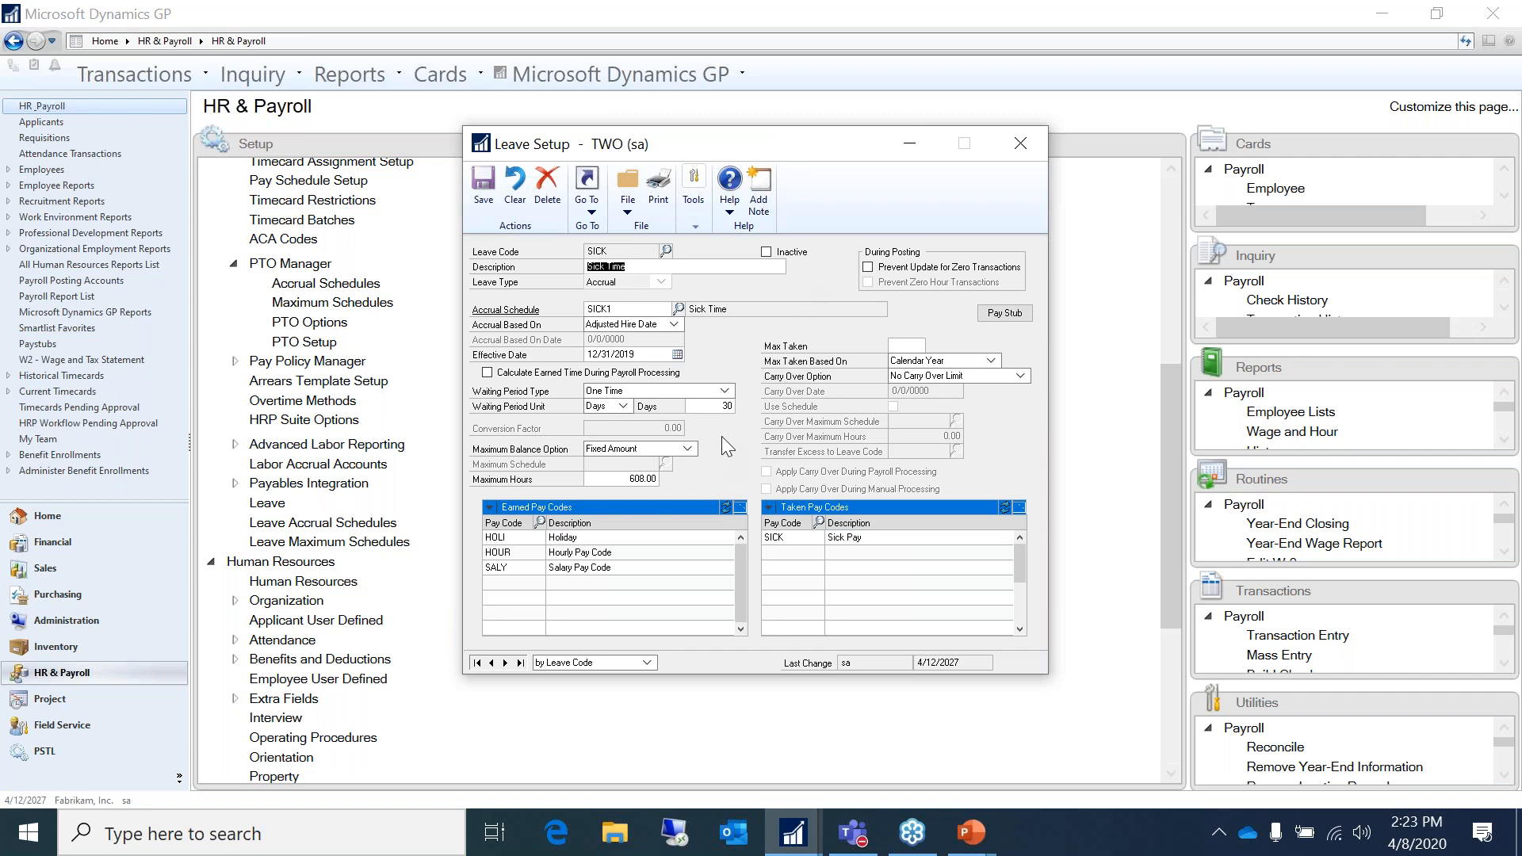
# - Review the available waiting period types and waiting period units for the SICK leave code, keeping One Time and Days
pyautogui.click(724, 392)
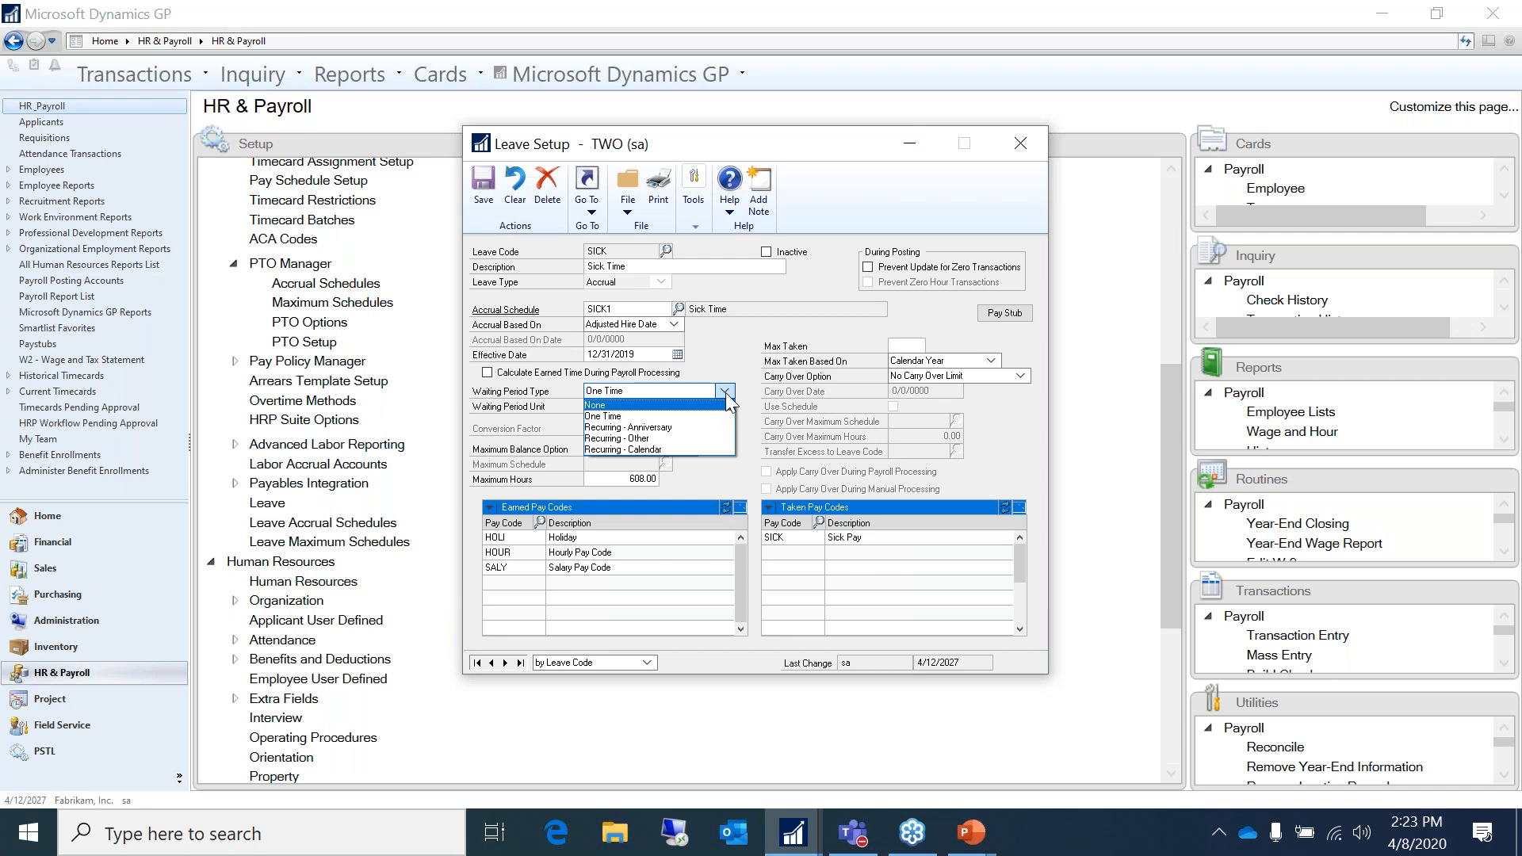
pyautogui.click(727, 397)
pyautogui.click(624, 406)
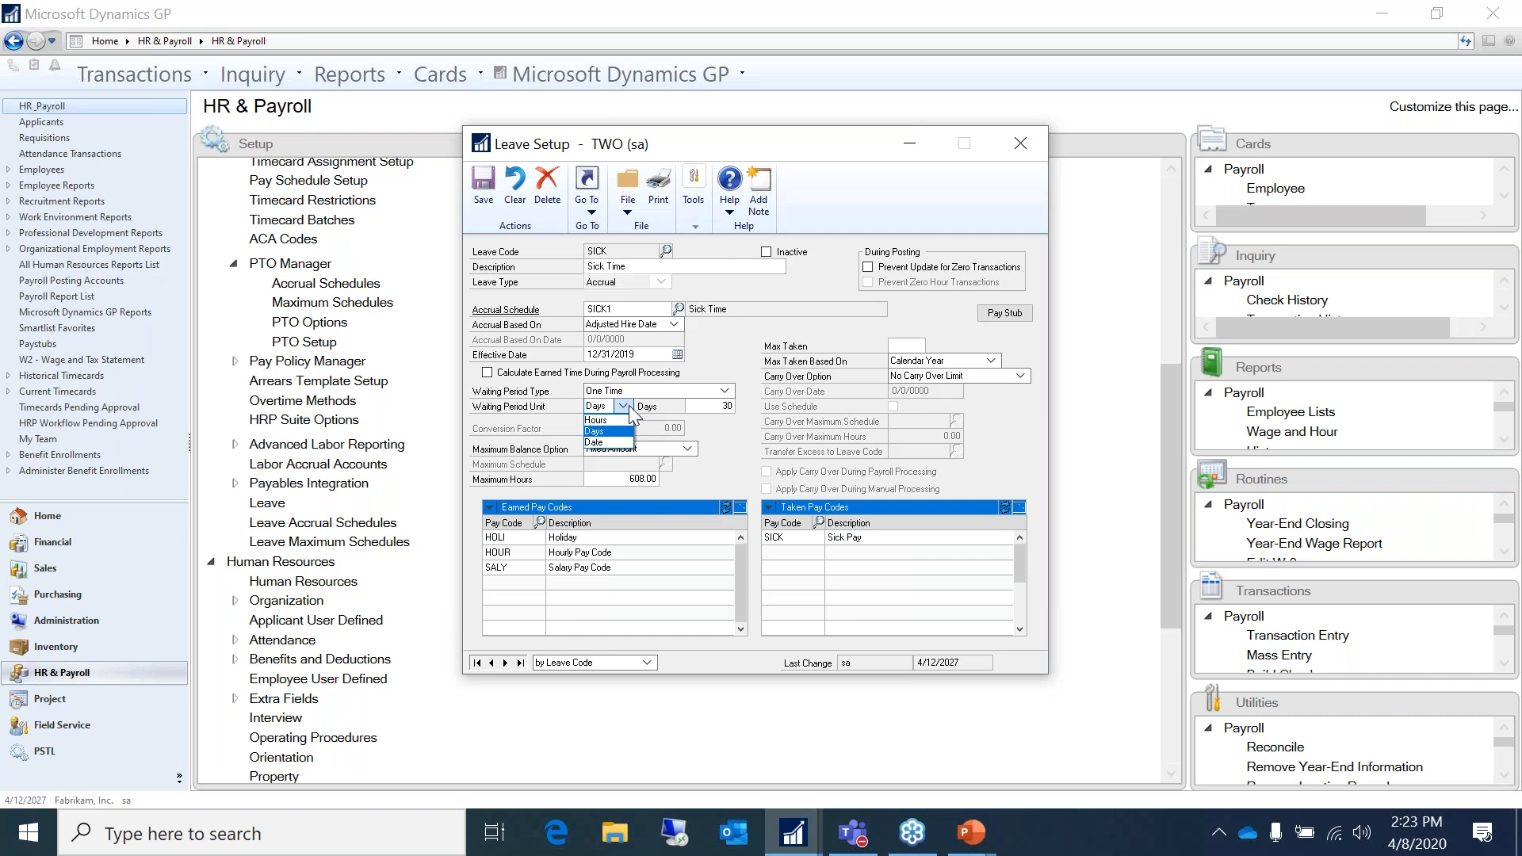
pyautogui.click(624, 406)
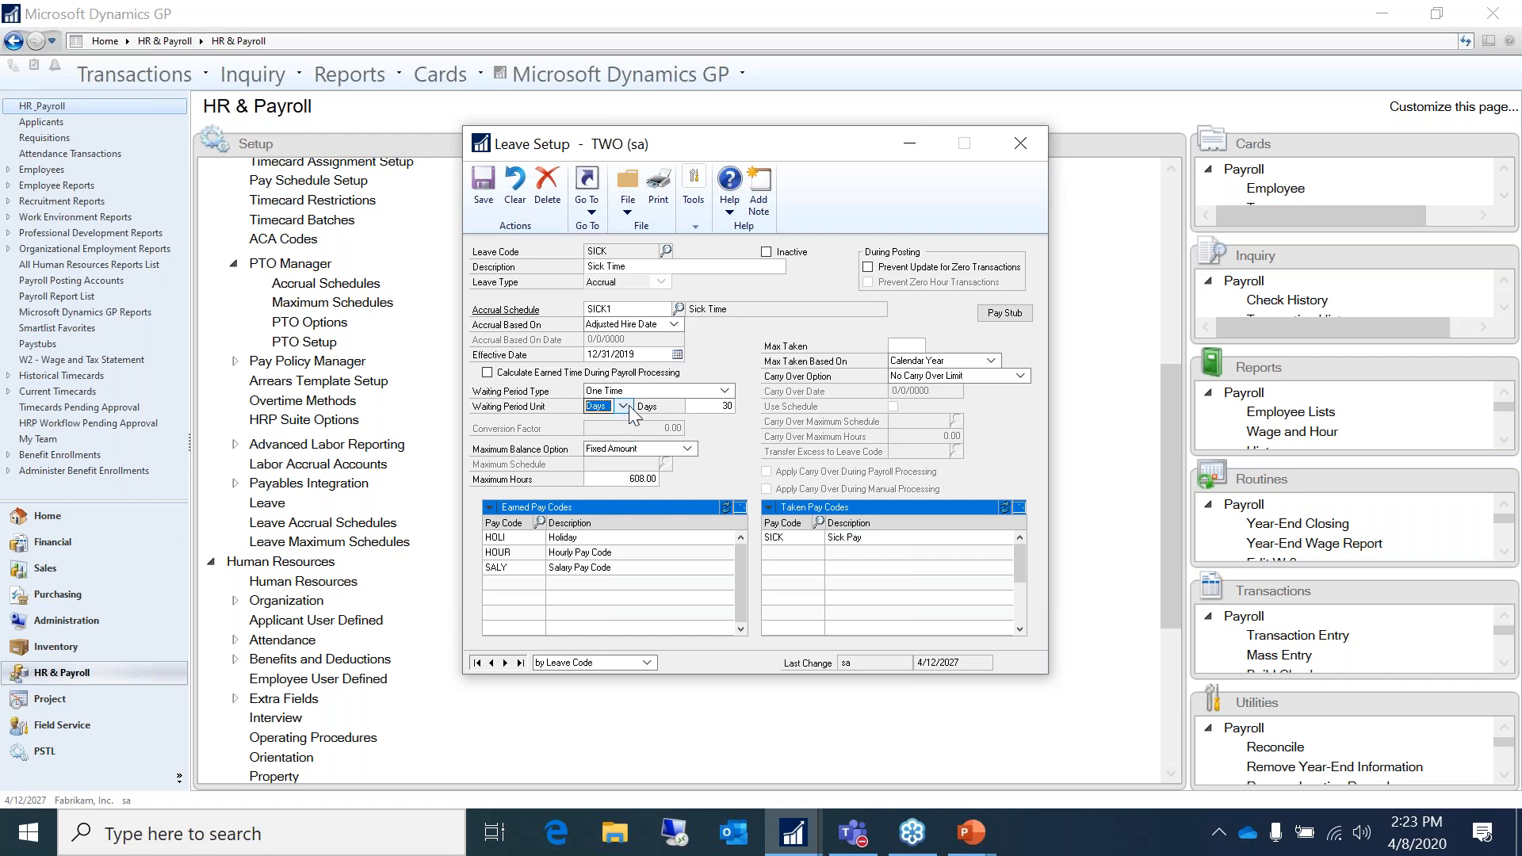
# - Review the maximum balance options for the SICK leave code, keeping Fixed Amount, and check its maximum hours
pyautogui.click(692, 449)
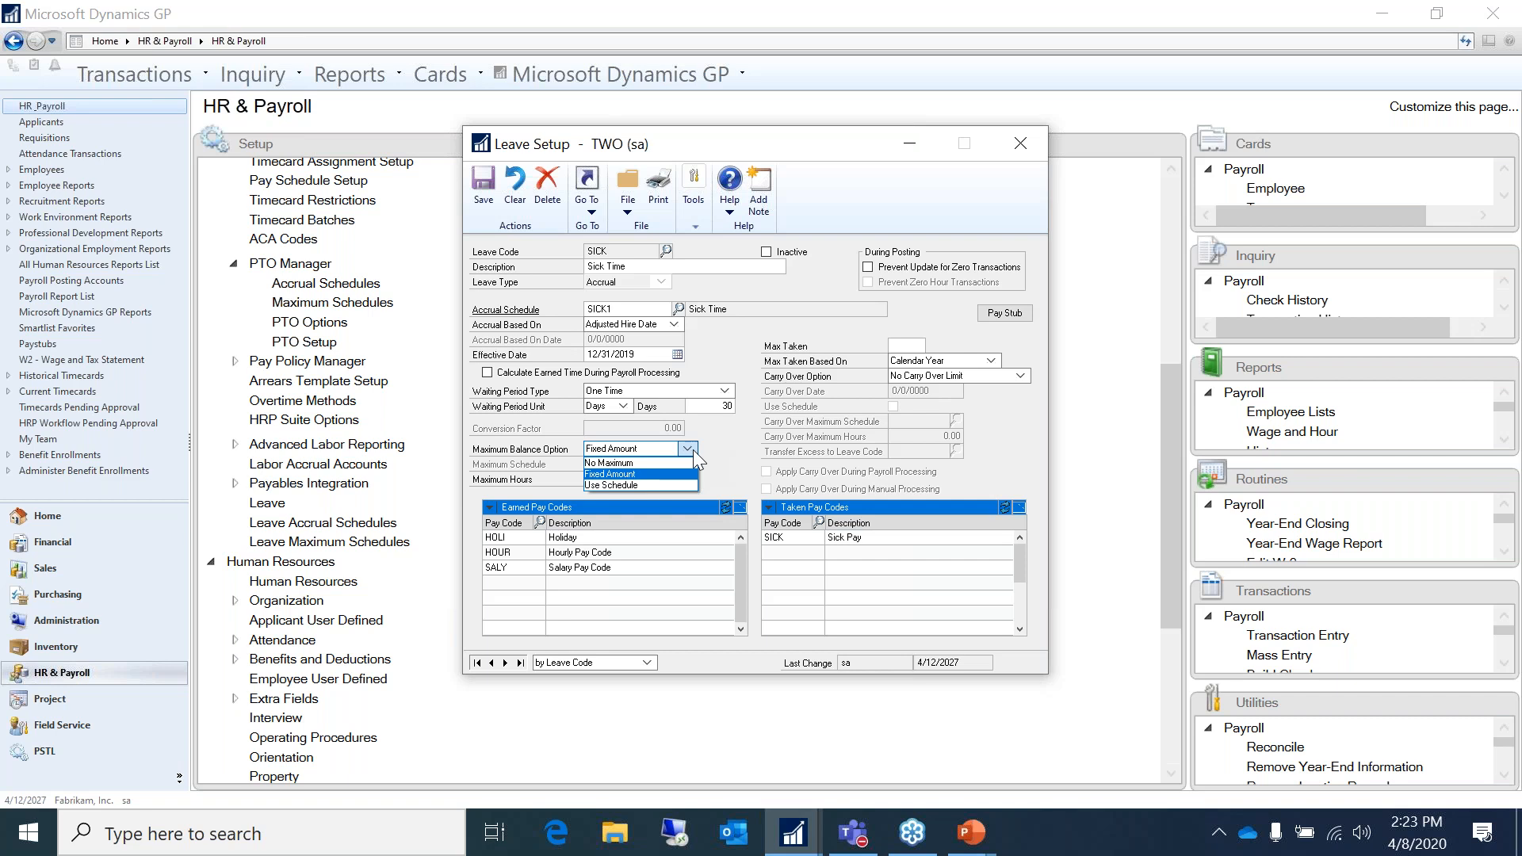
pyautogui.click(693, 450)
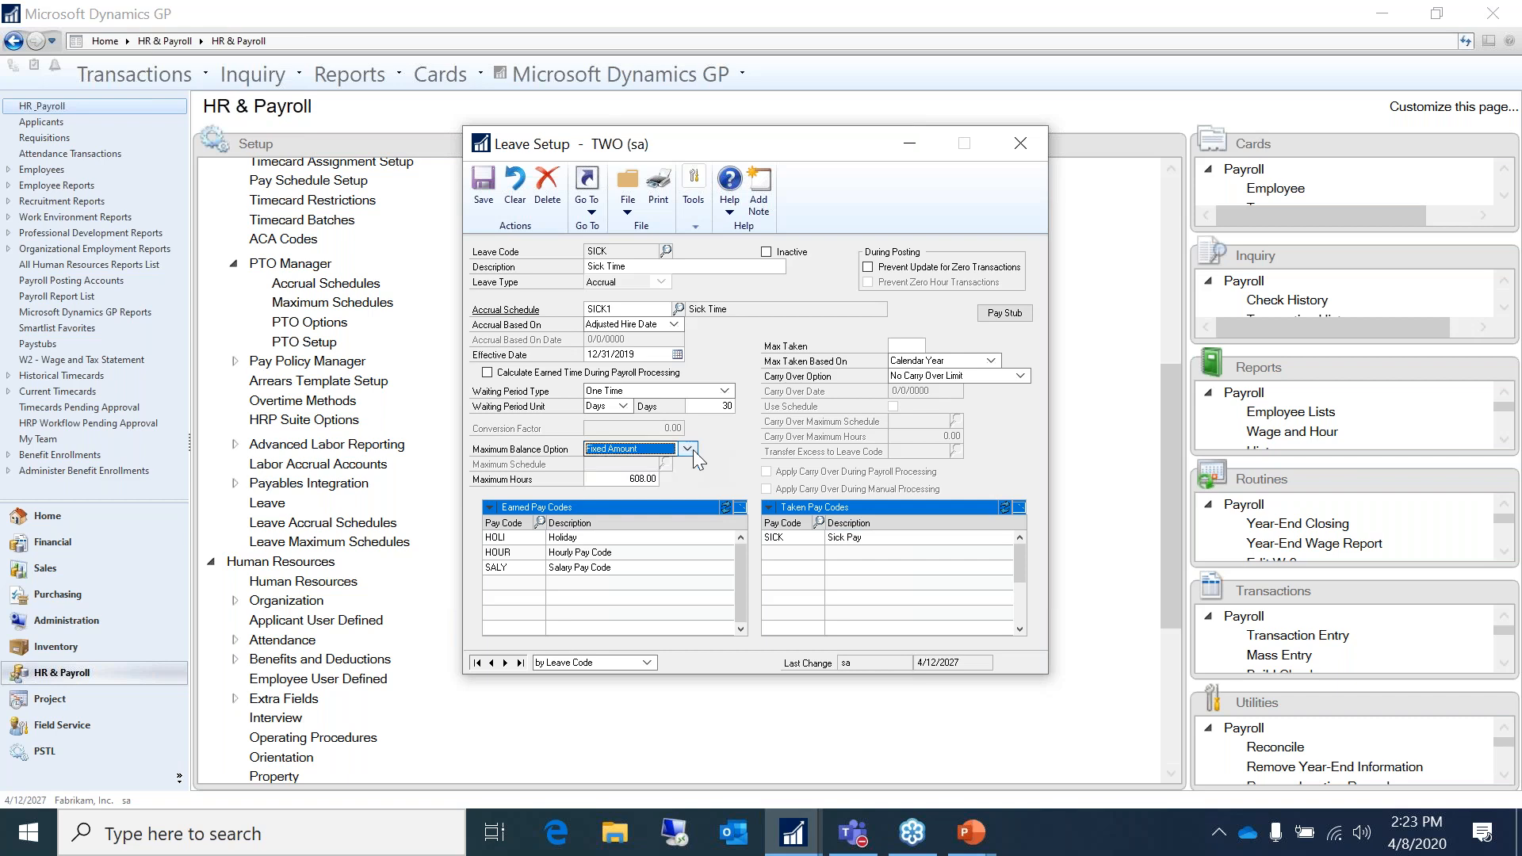
pyautogui.click(628, 479)
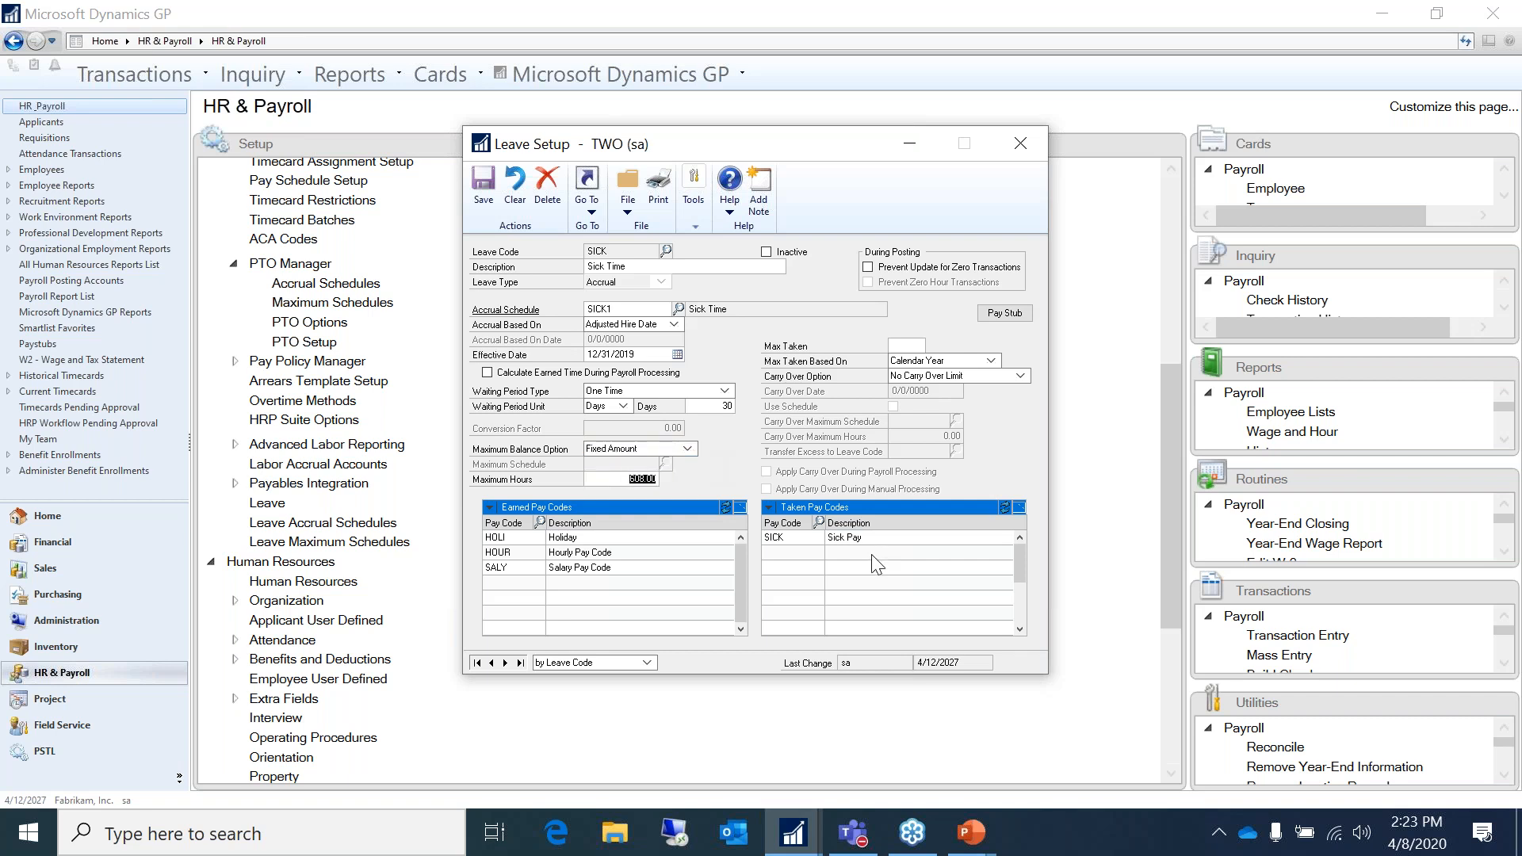
# - Review the max-taken basis and carry-over options, keeping Calendar Year and No Carry Over Limit, and check the SICK taken pay code
pyautogui.click(991, 360)
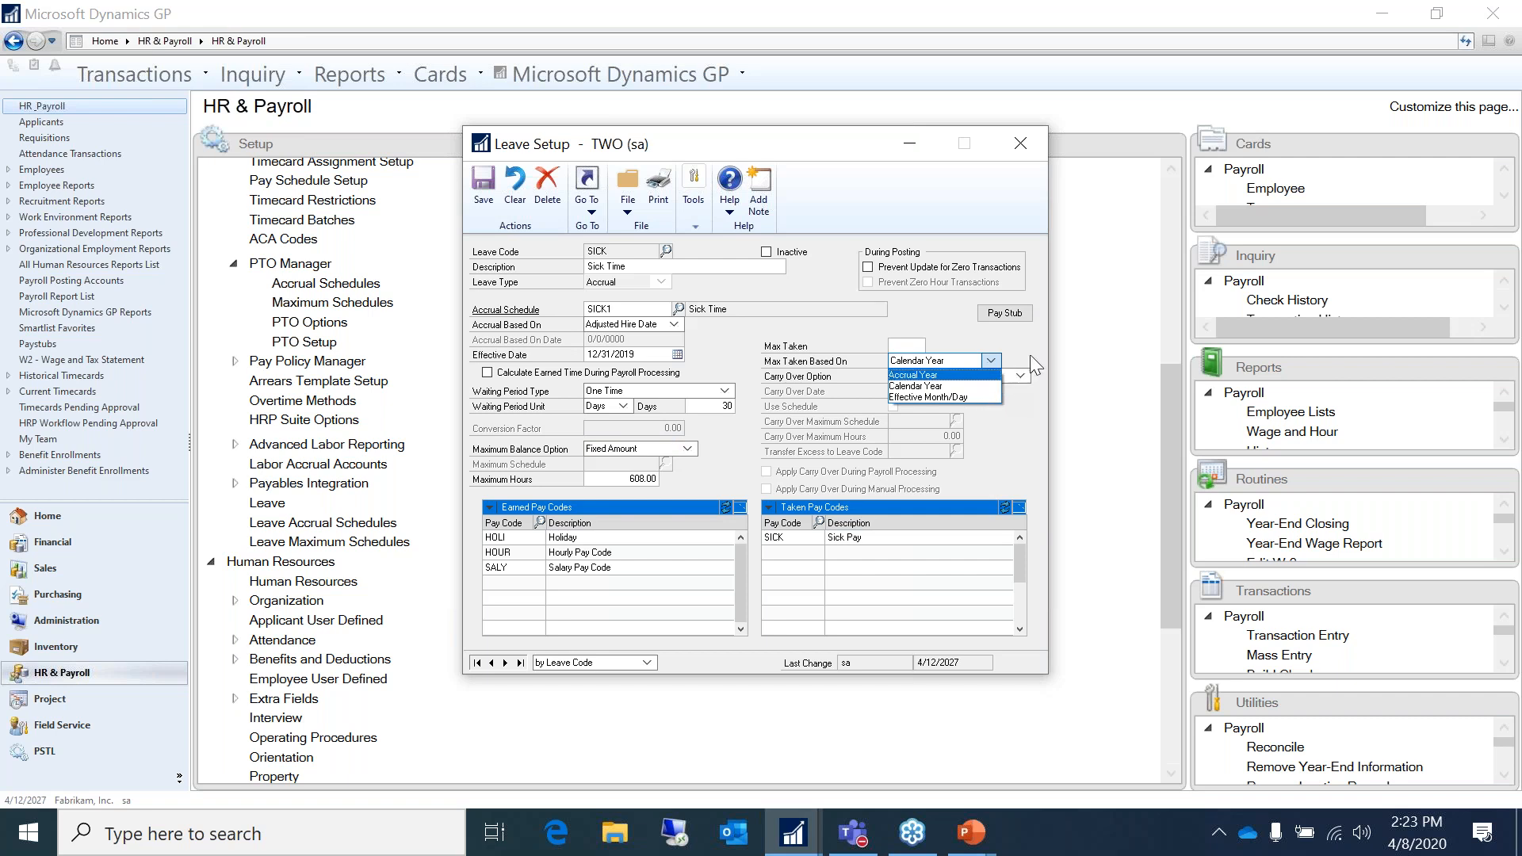
pyautogui.click(968, 392)
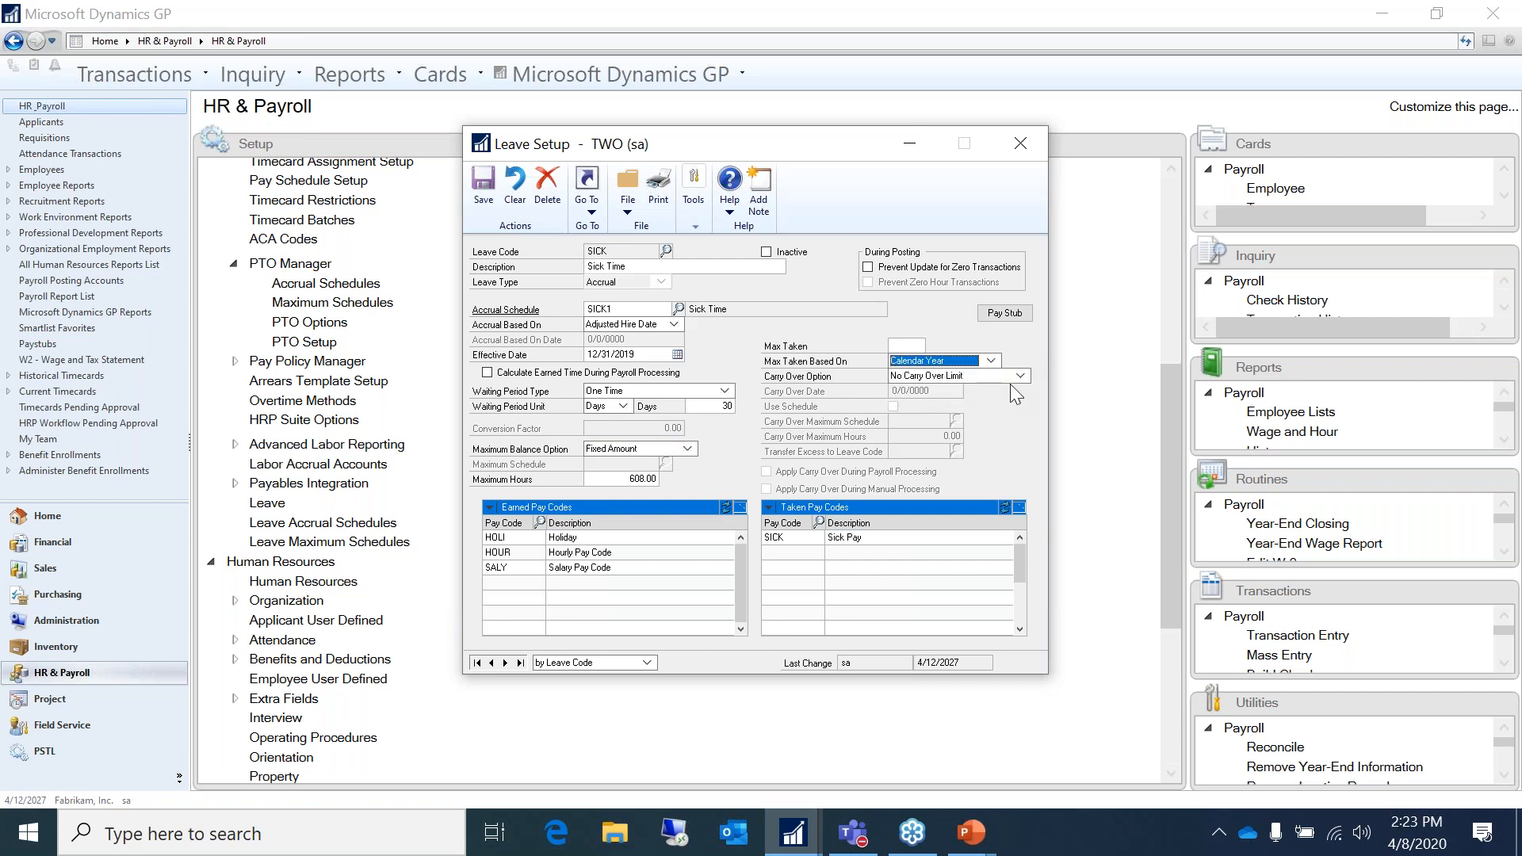
pyautogui.click(1021, 376)
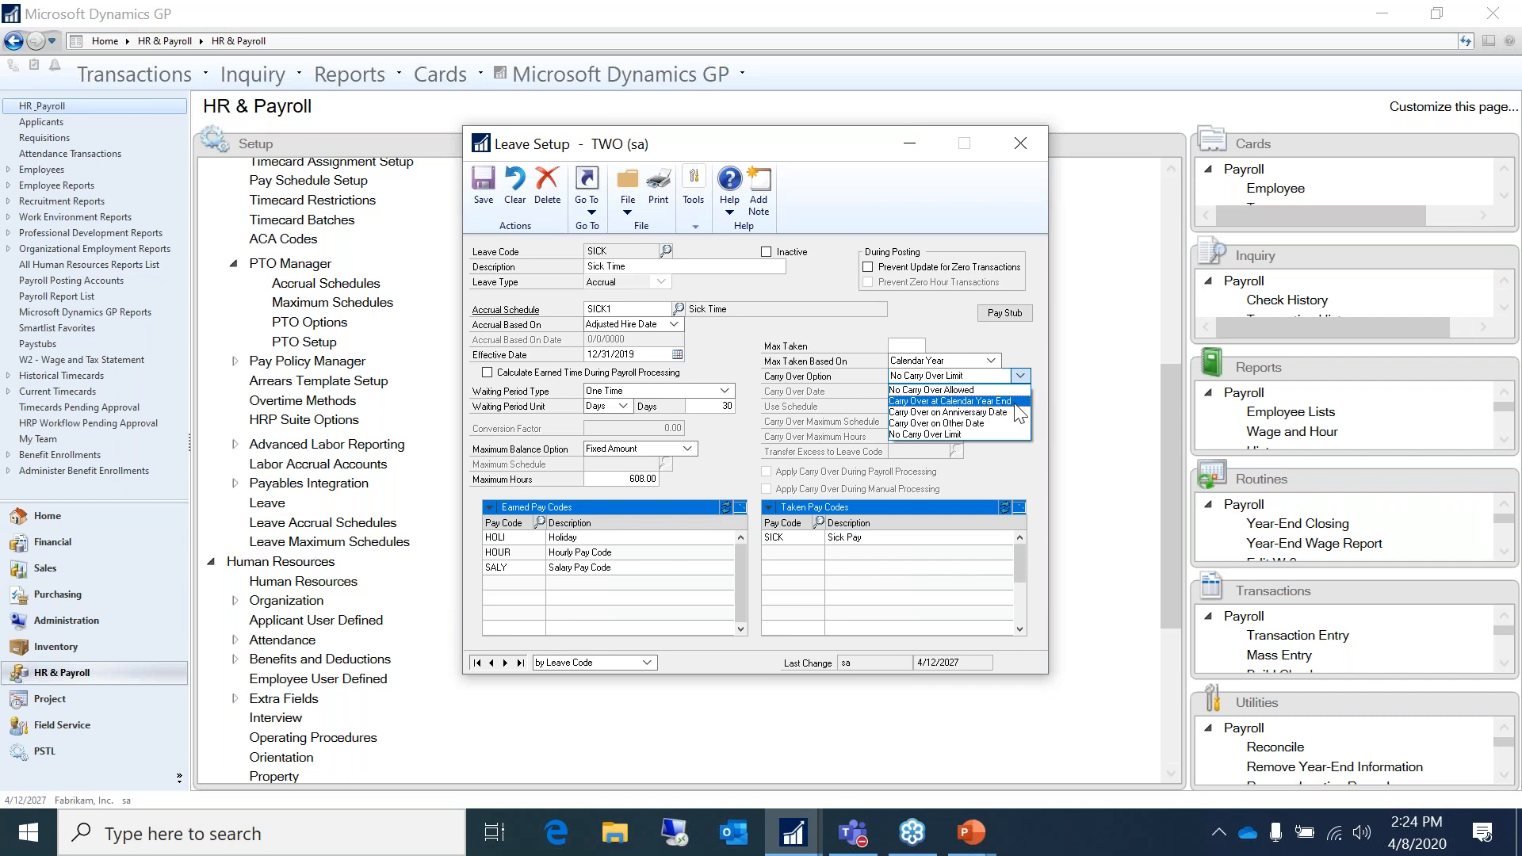
pyautogui.click(964, 435)
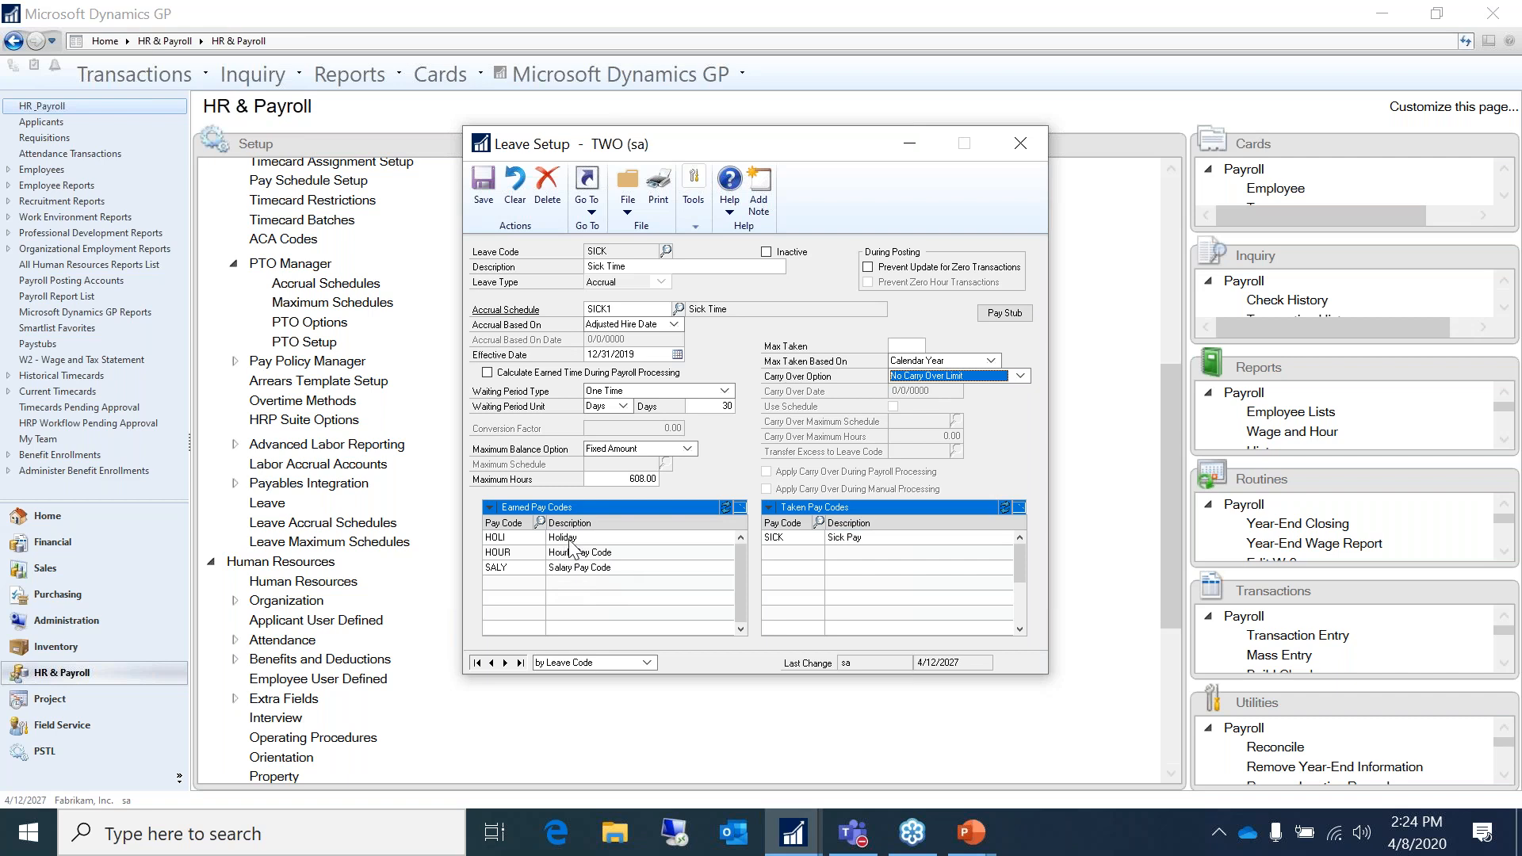
pyautogui.click(797, 540)
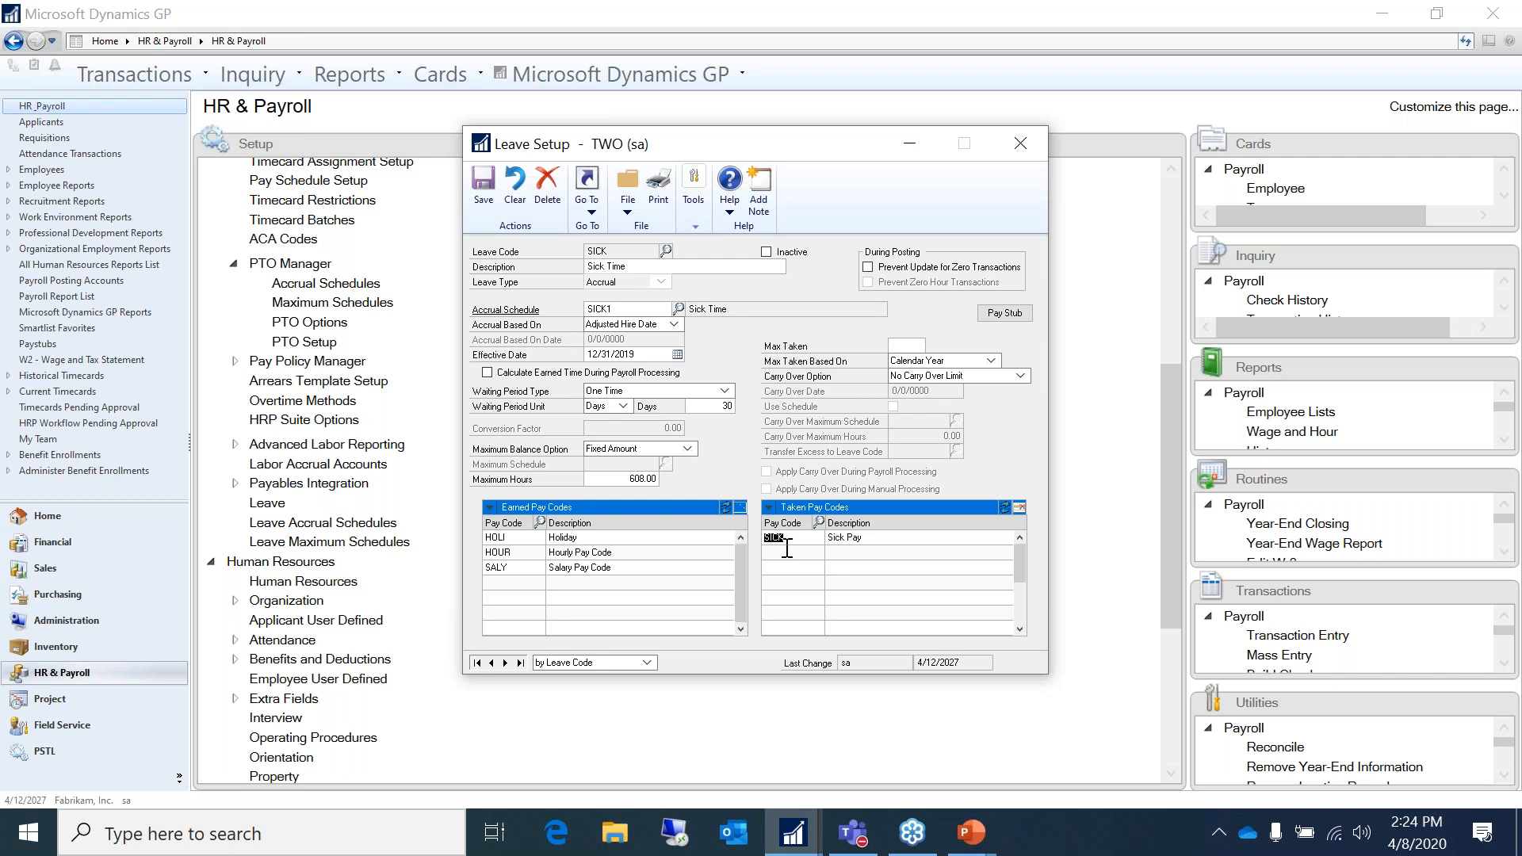
# - Open the SICK1 accrual schedule from the leave code and position its window for viewing the rules and earned hours
pyautogui.click(514, 310)
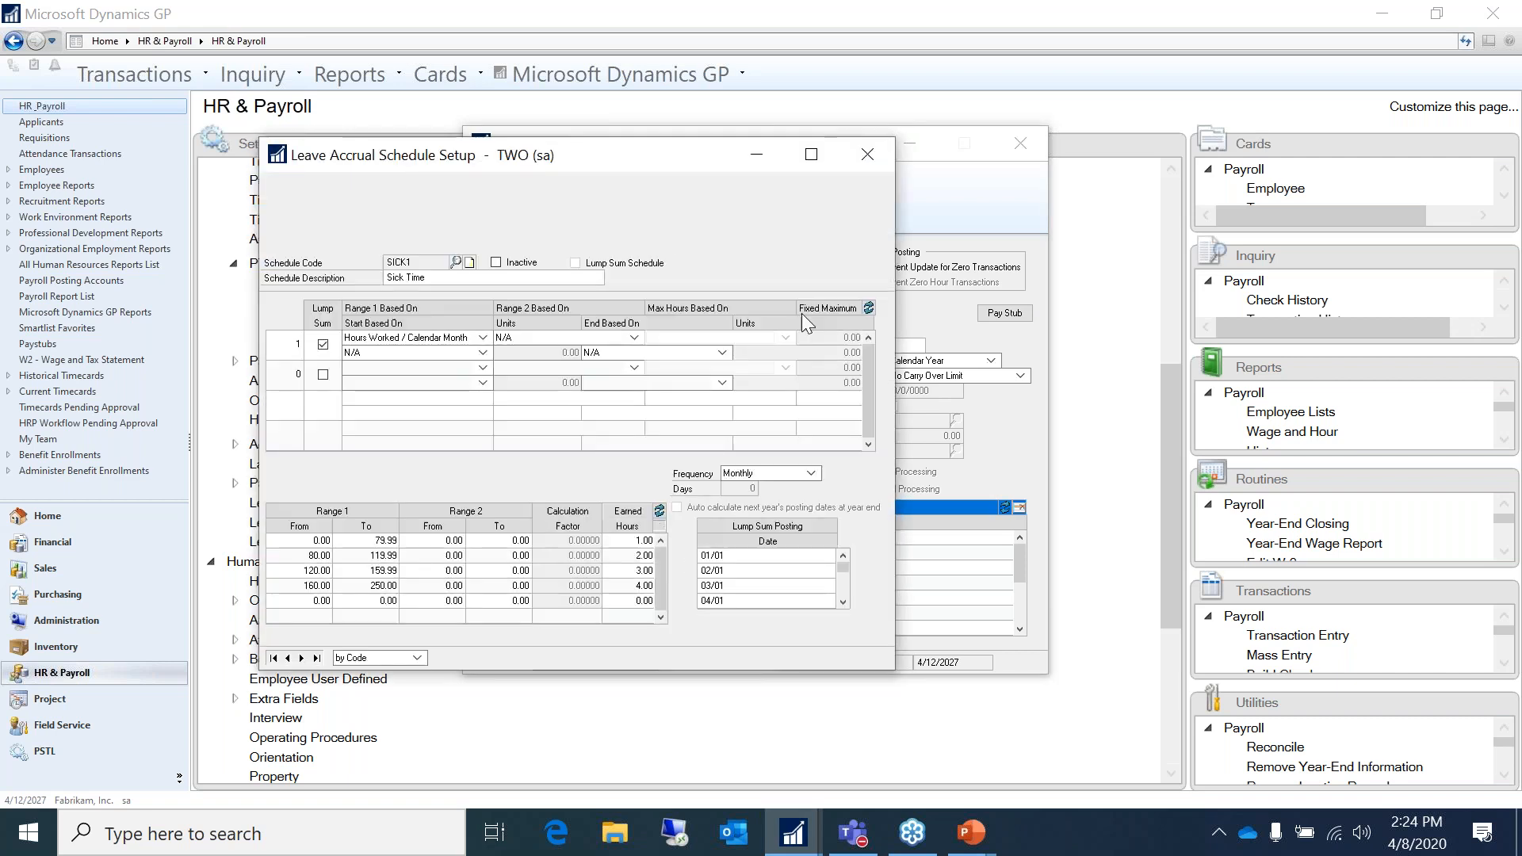
pyautogui.click(920, 151)
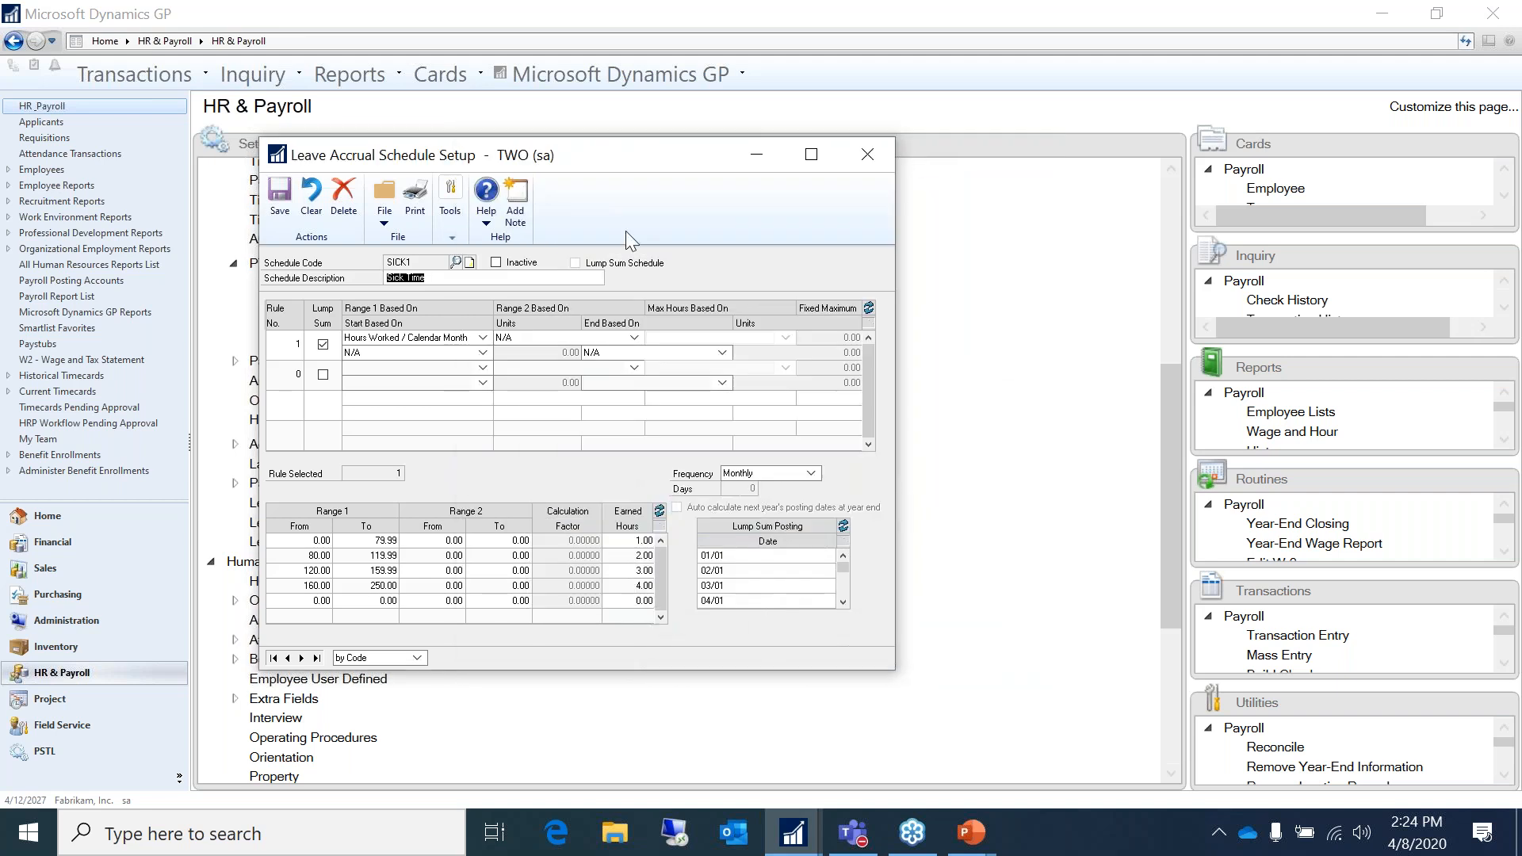
pyautogui.moveTo(599, 164); pyautogui.dragTo(859, 156)
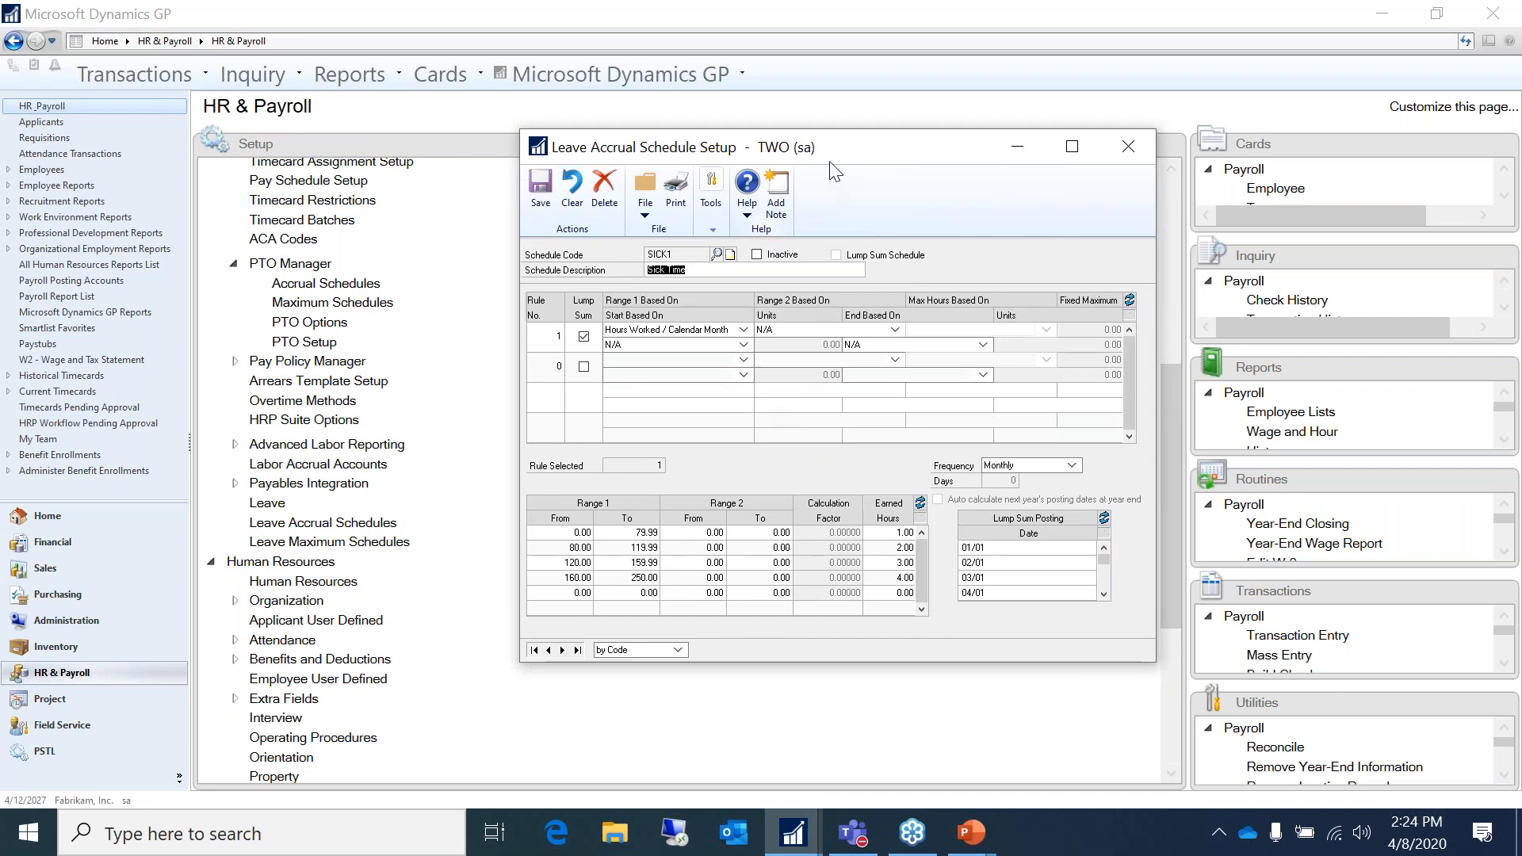
# - Examine the SICK1 schedule's Range 1 hour tiers and the earned hours assigned to each tier
pyautogui.moveTo(843, 160); pyautogui.dragTo(840, 135)
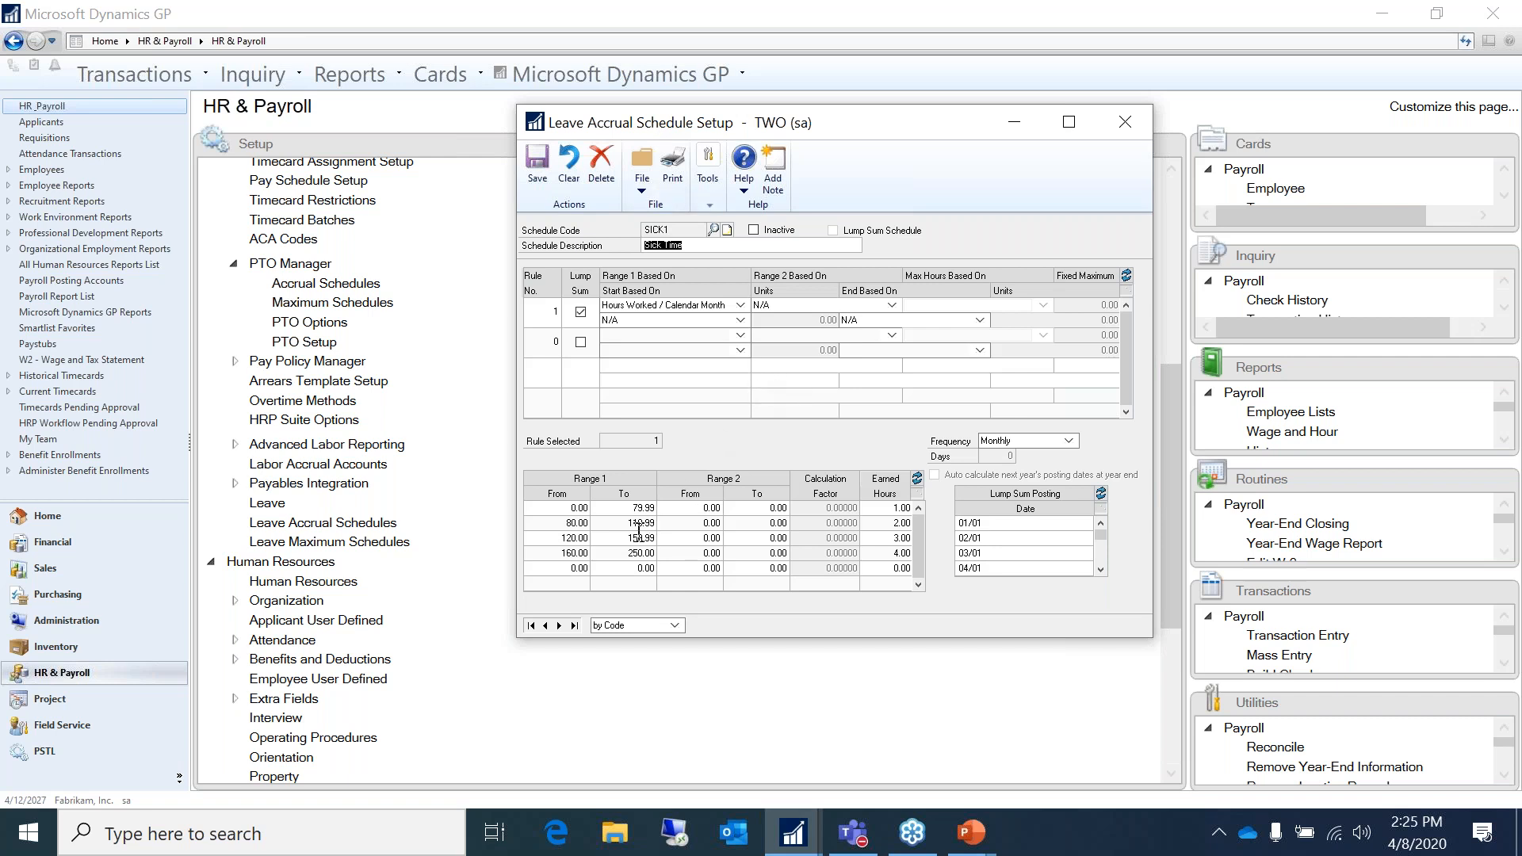
pyautogui.click(547, 507)
pyautogui.click(627, 508)
pyautogui.click(883, 508)
pyautogui.click(559, 522)
pyautogui.click(624, 521)
pyautogui.click(881, 509)
pyautogui.click(879, 538)
pyautogui.click(874, 553)
# - Review the accrual frequency options, keeping Monthly, and check the lump sum posting dates for SICK1
pyautogui.click(1070, 441)
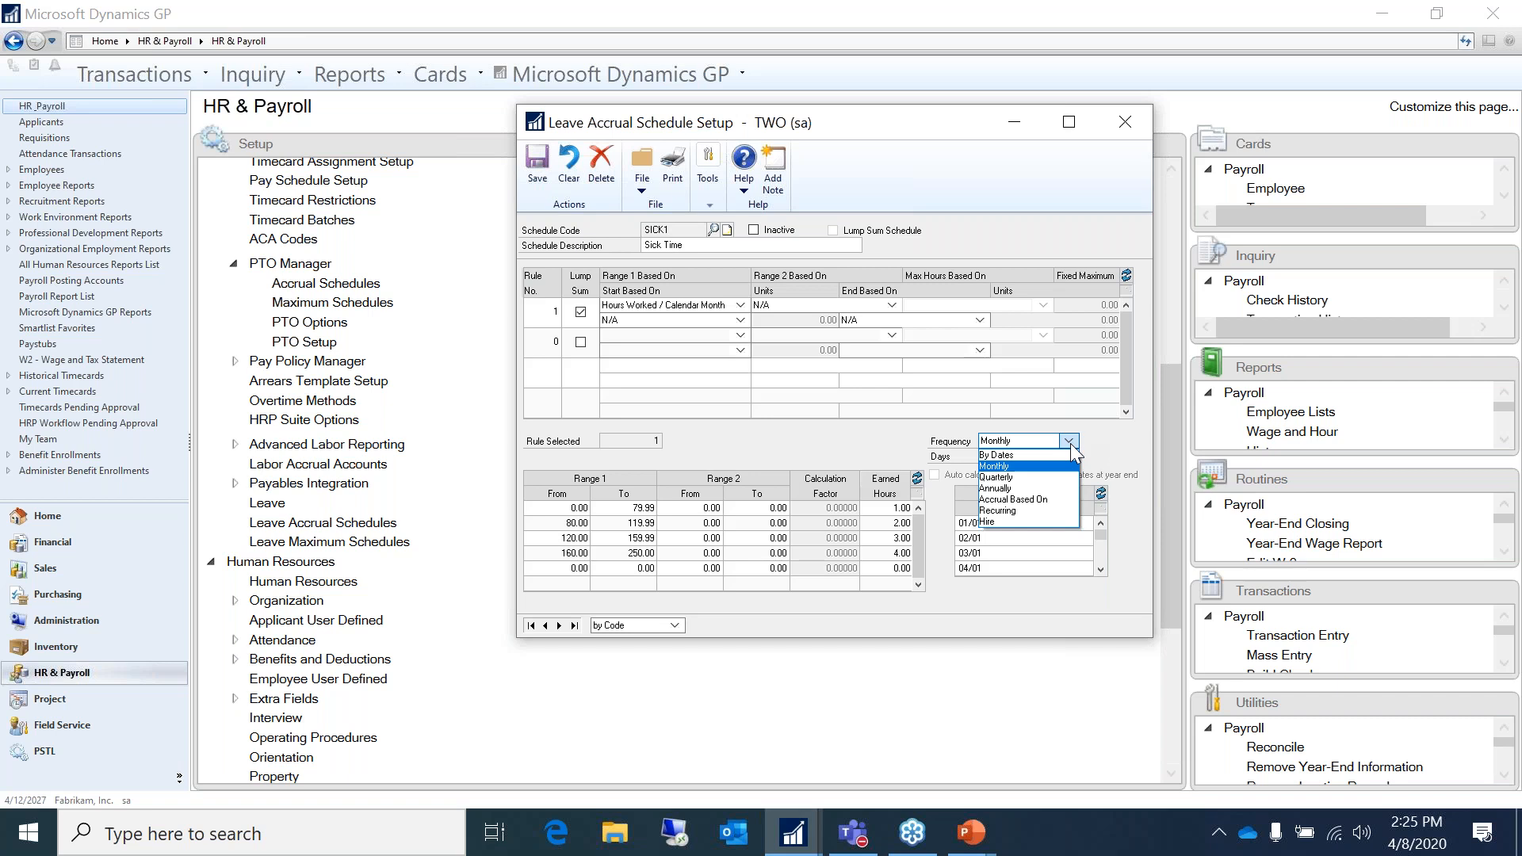
pyautogui.click(1044, 466)
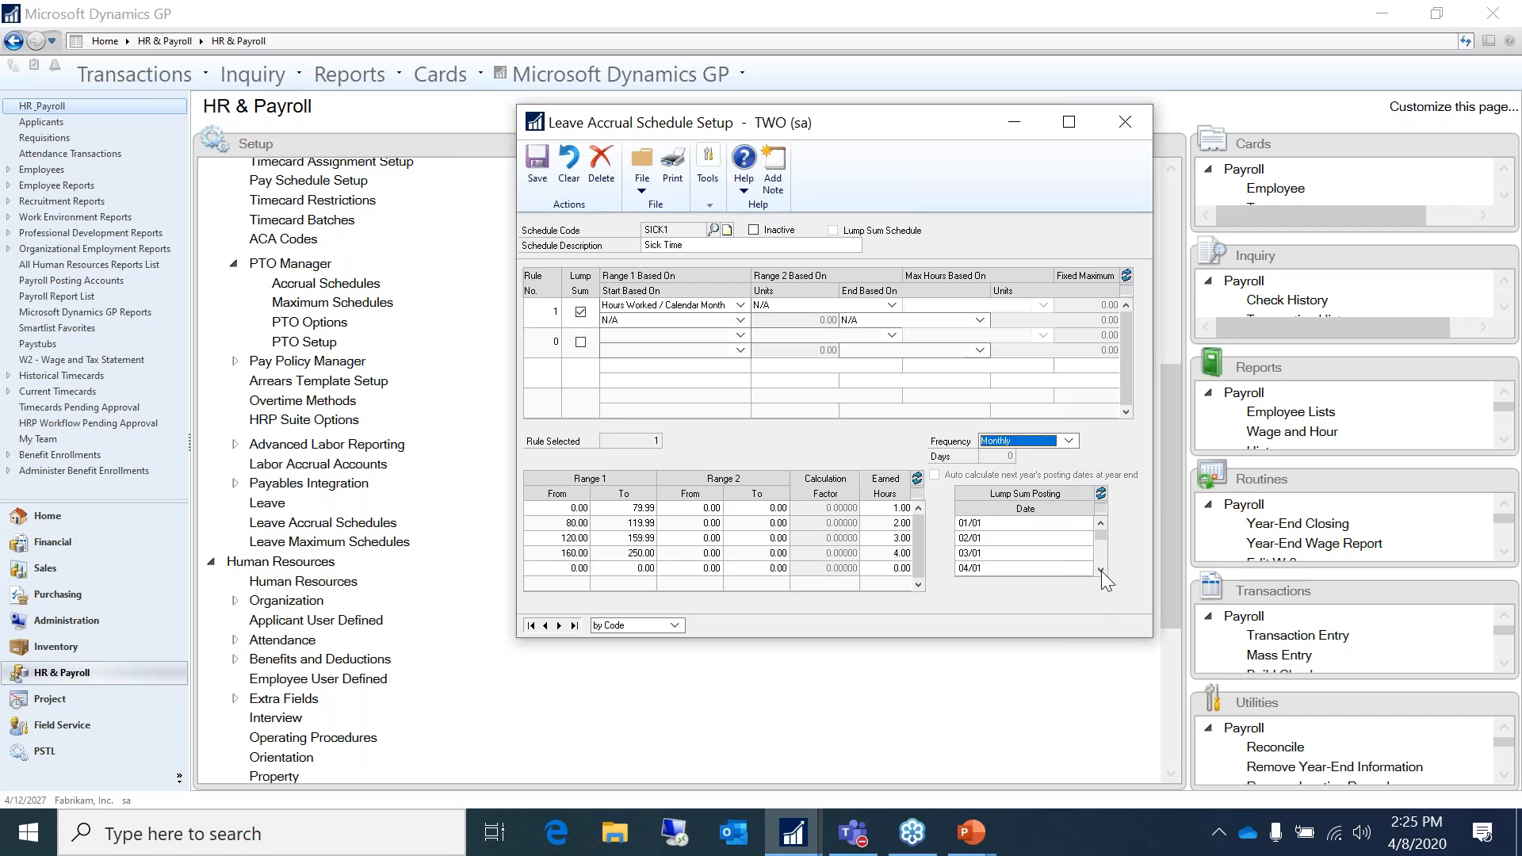
pyautogui.click(1023, 524)
pyautogui.click(1011, 539)
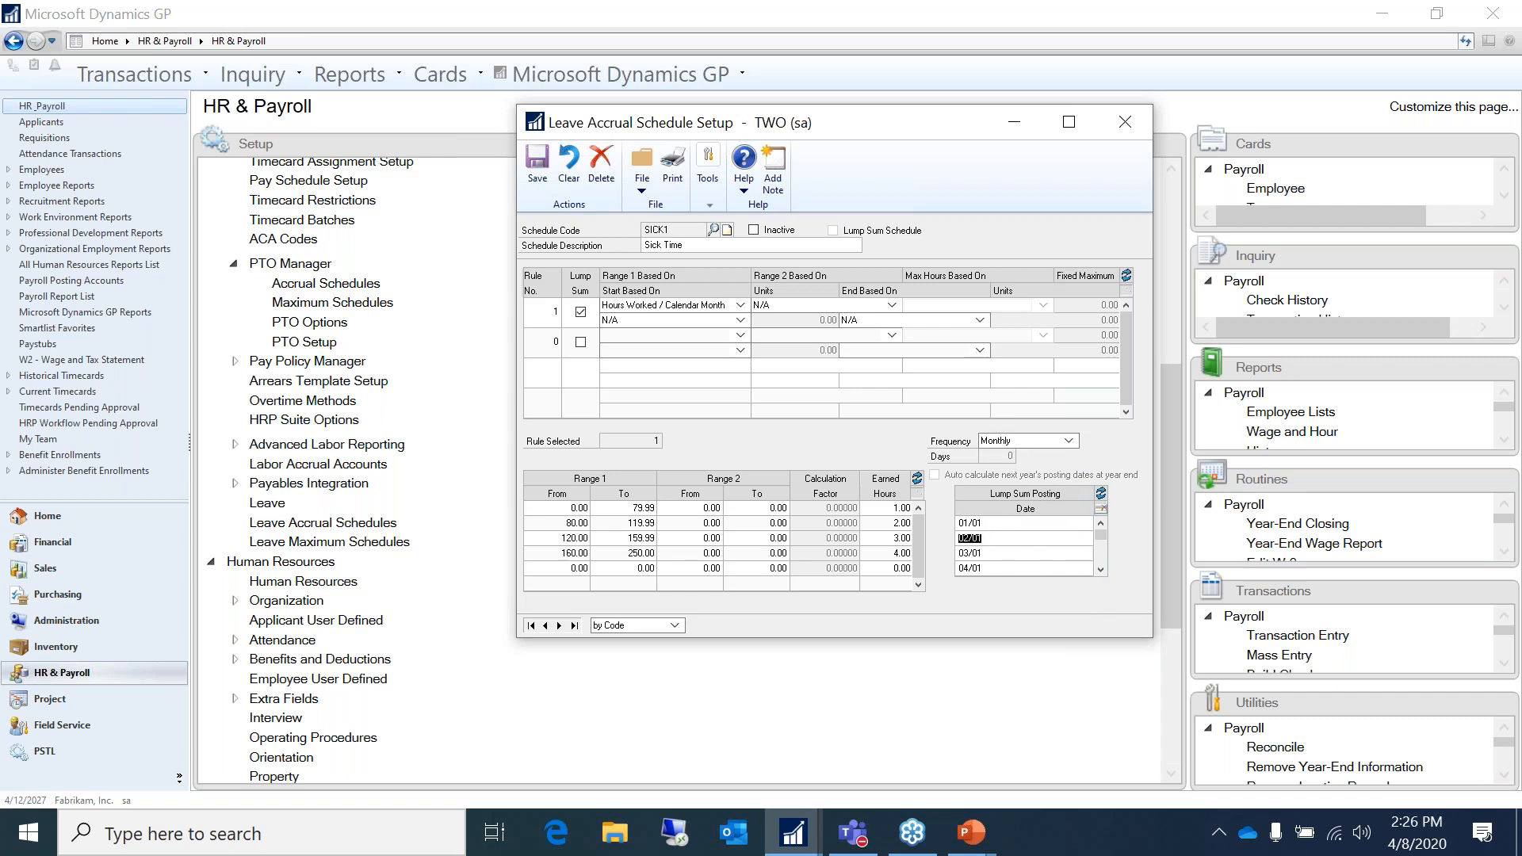
pyautogui.click(1005, 553)
pyautogui.click(998, 524)
pyautogui.click(976, 525)
# - Review the Range 1 basis options for rule 1, keeping Hours Worked / Calendar Month, and close the SICK1 schedule, discarding changes
pyautogui.click(741, 307)
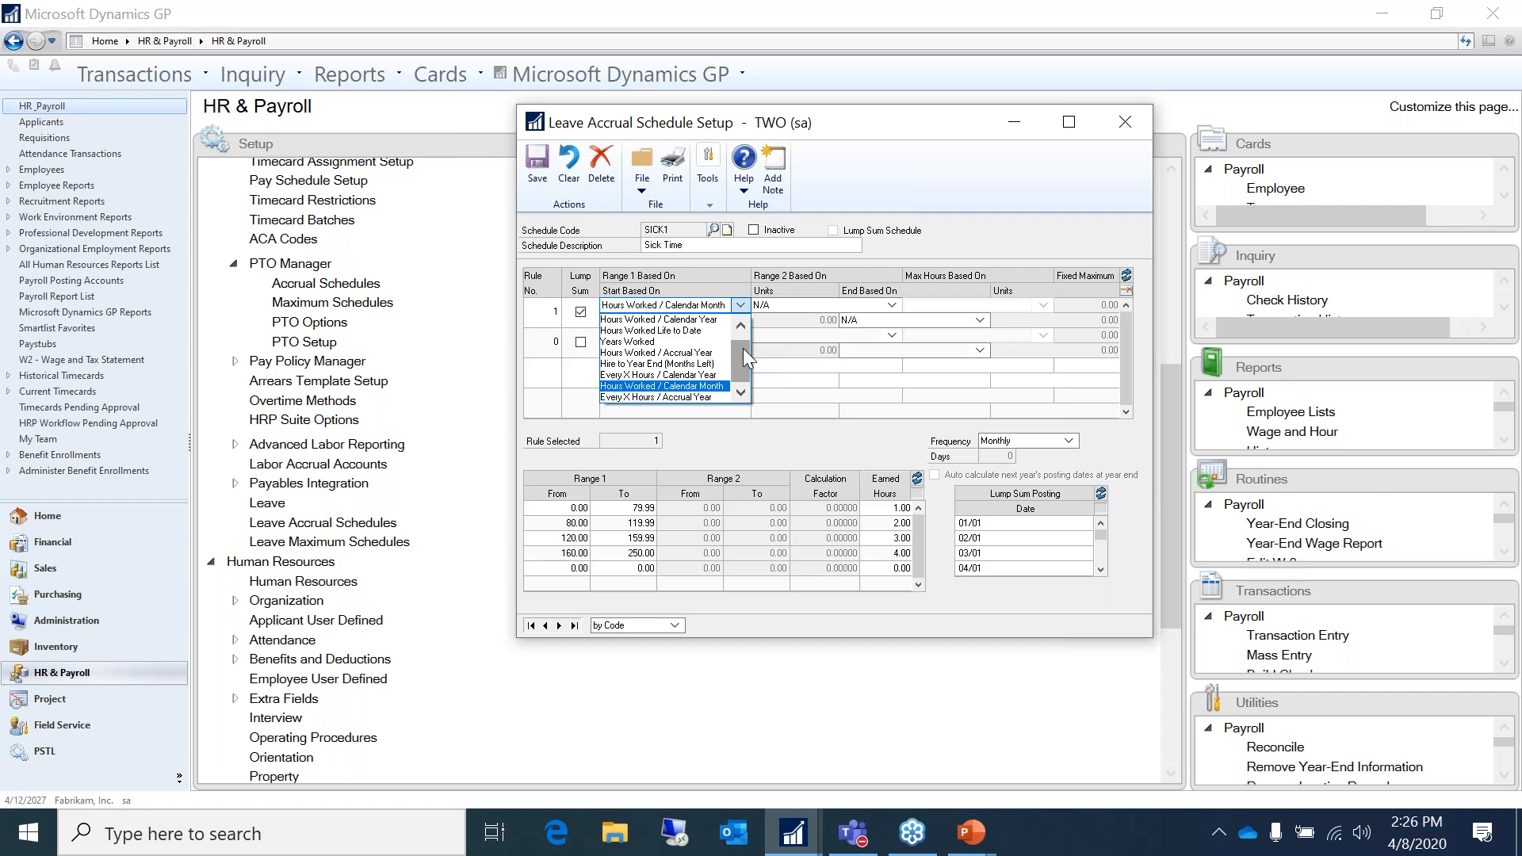
pyautogui.moveTo(744, 349); pyautogui.dragTo(744, 336)
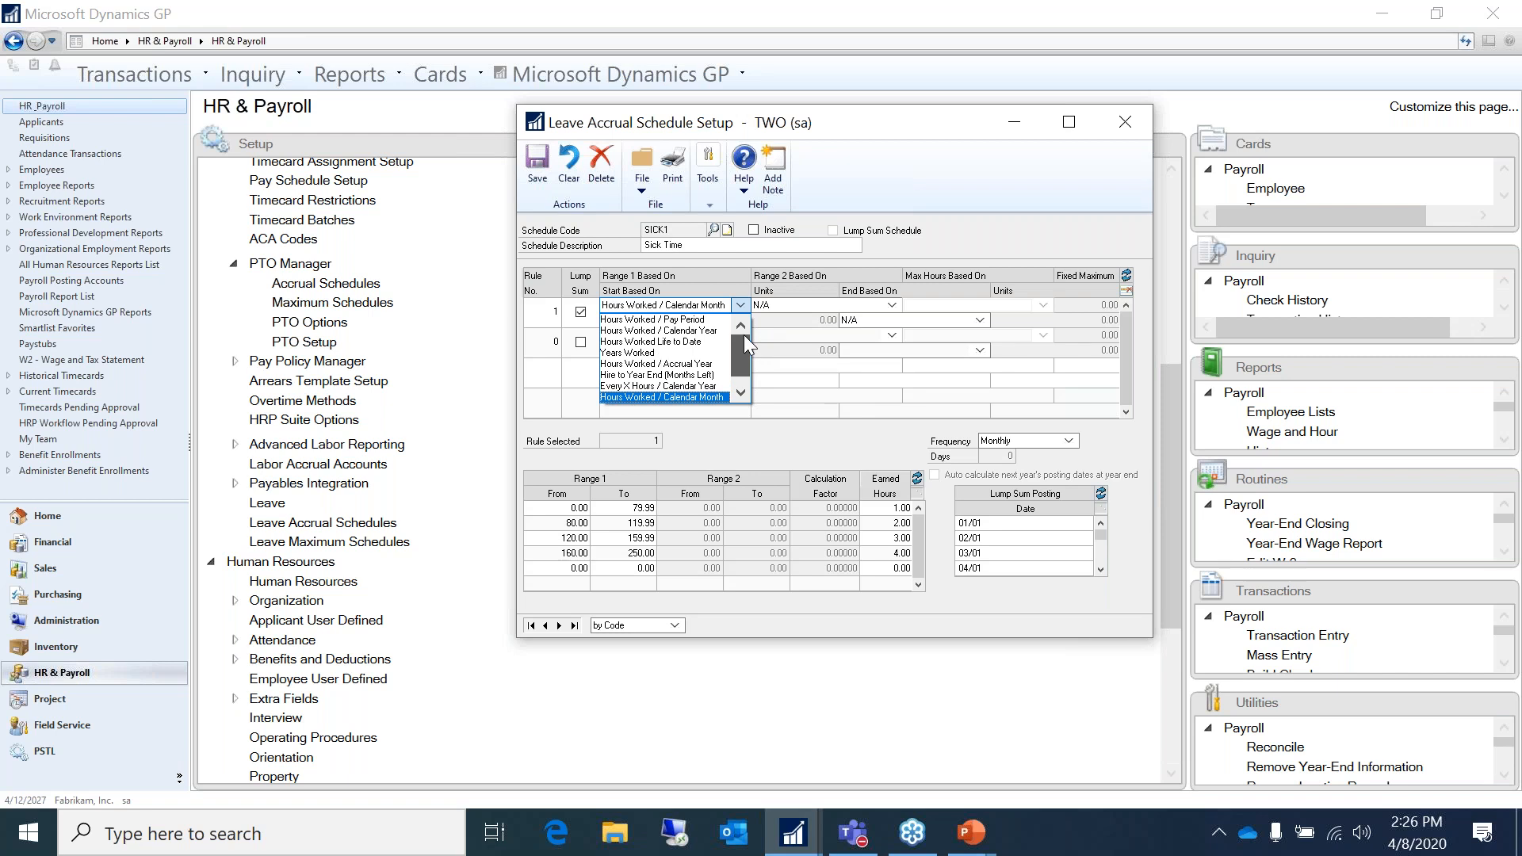
pyautogui.moveTo(744, 339); pyautogui.dragTo(742, 359)
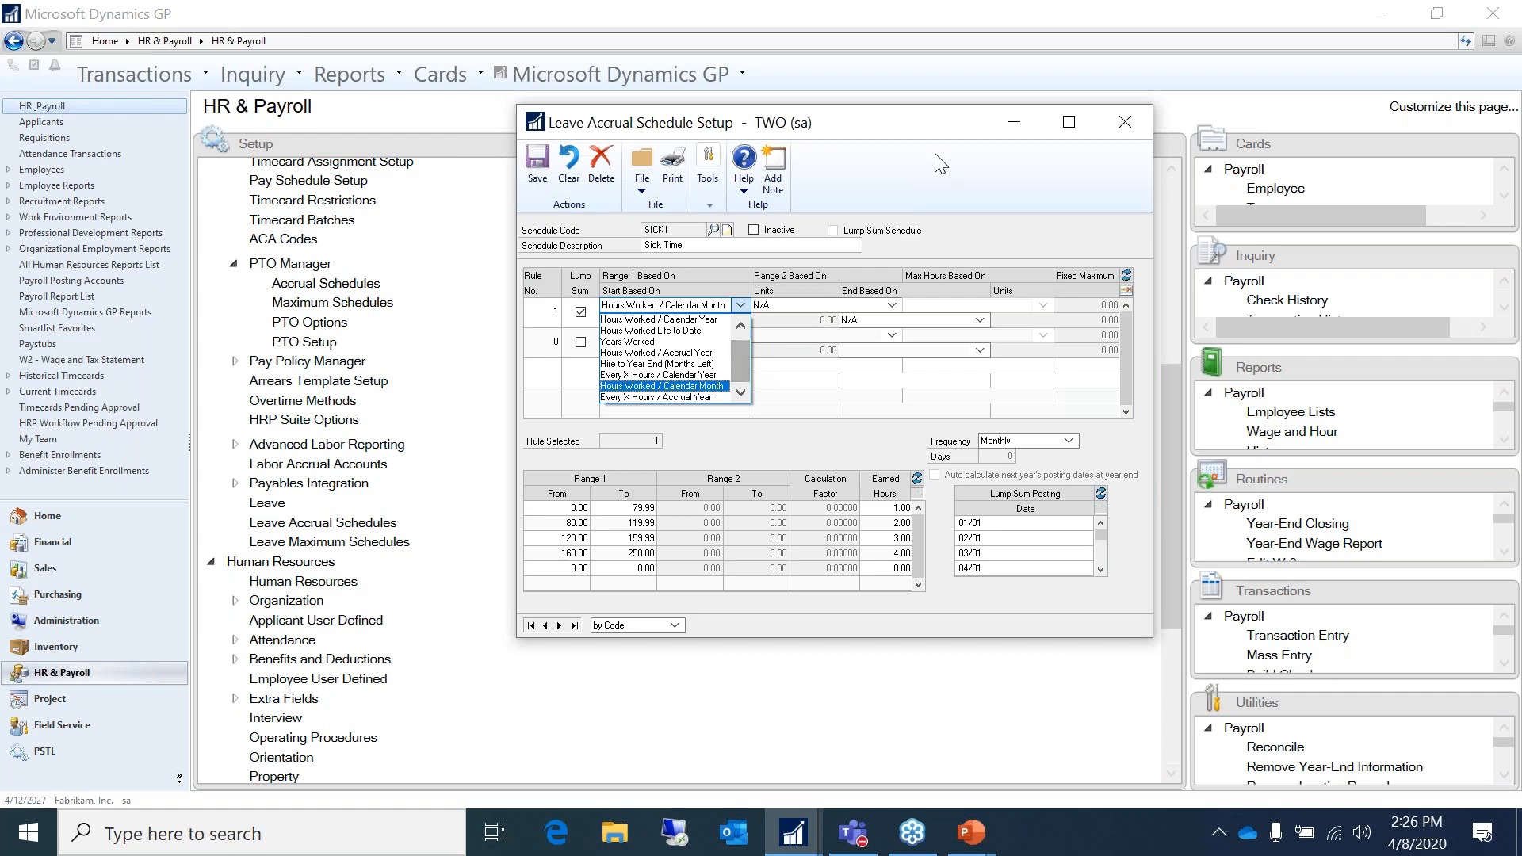
pyautogui.click(929, 132)
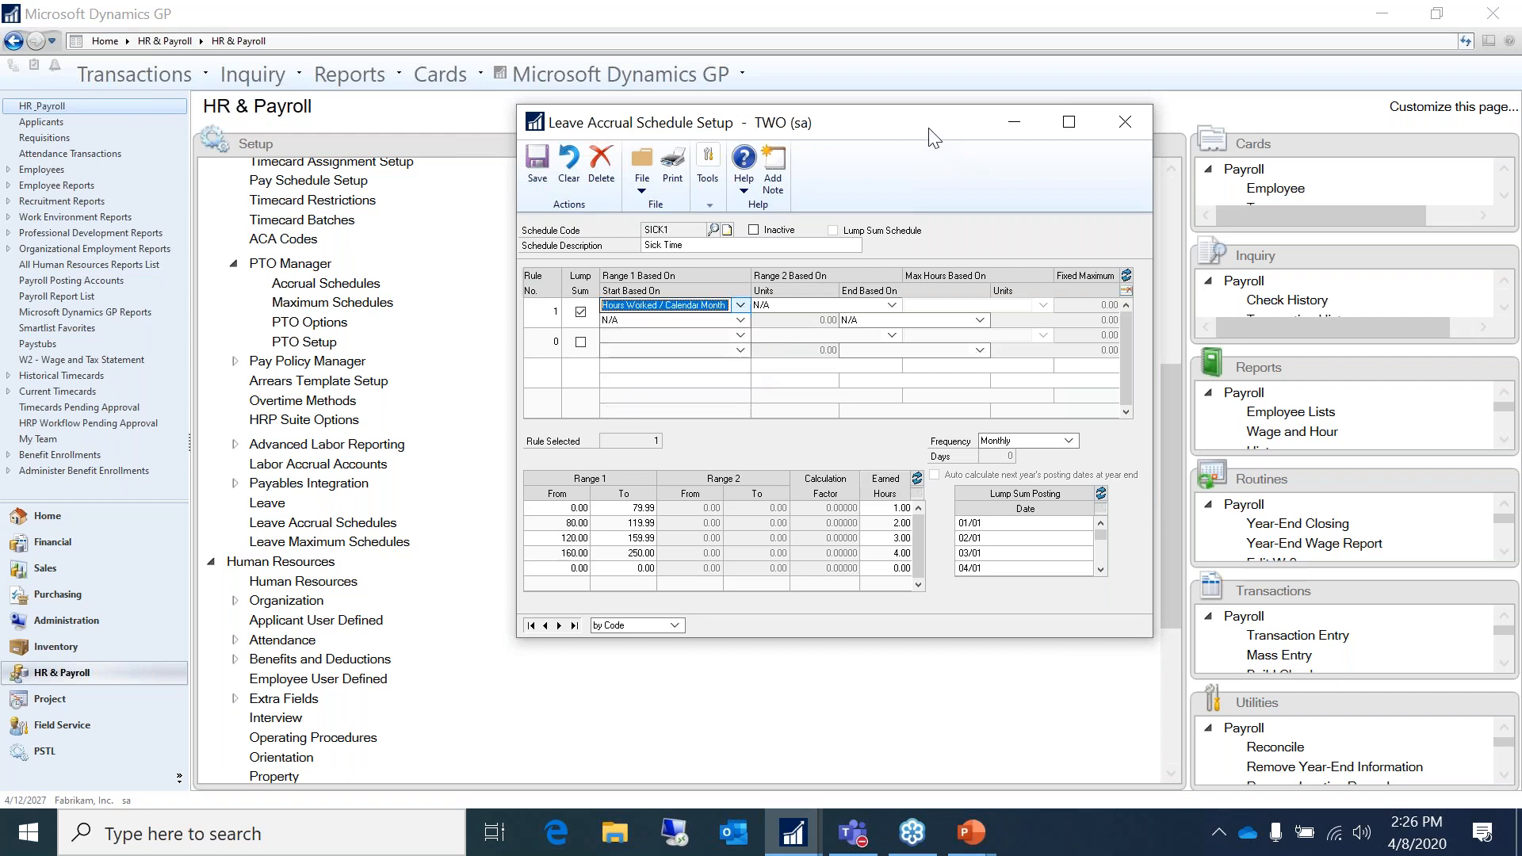
pyautogui.click(1126, 124)
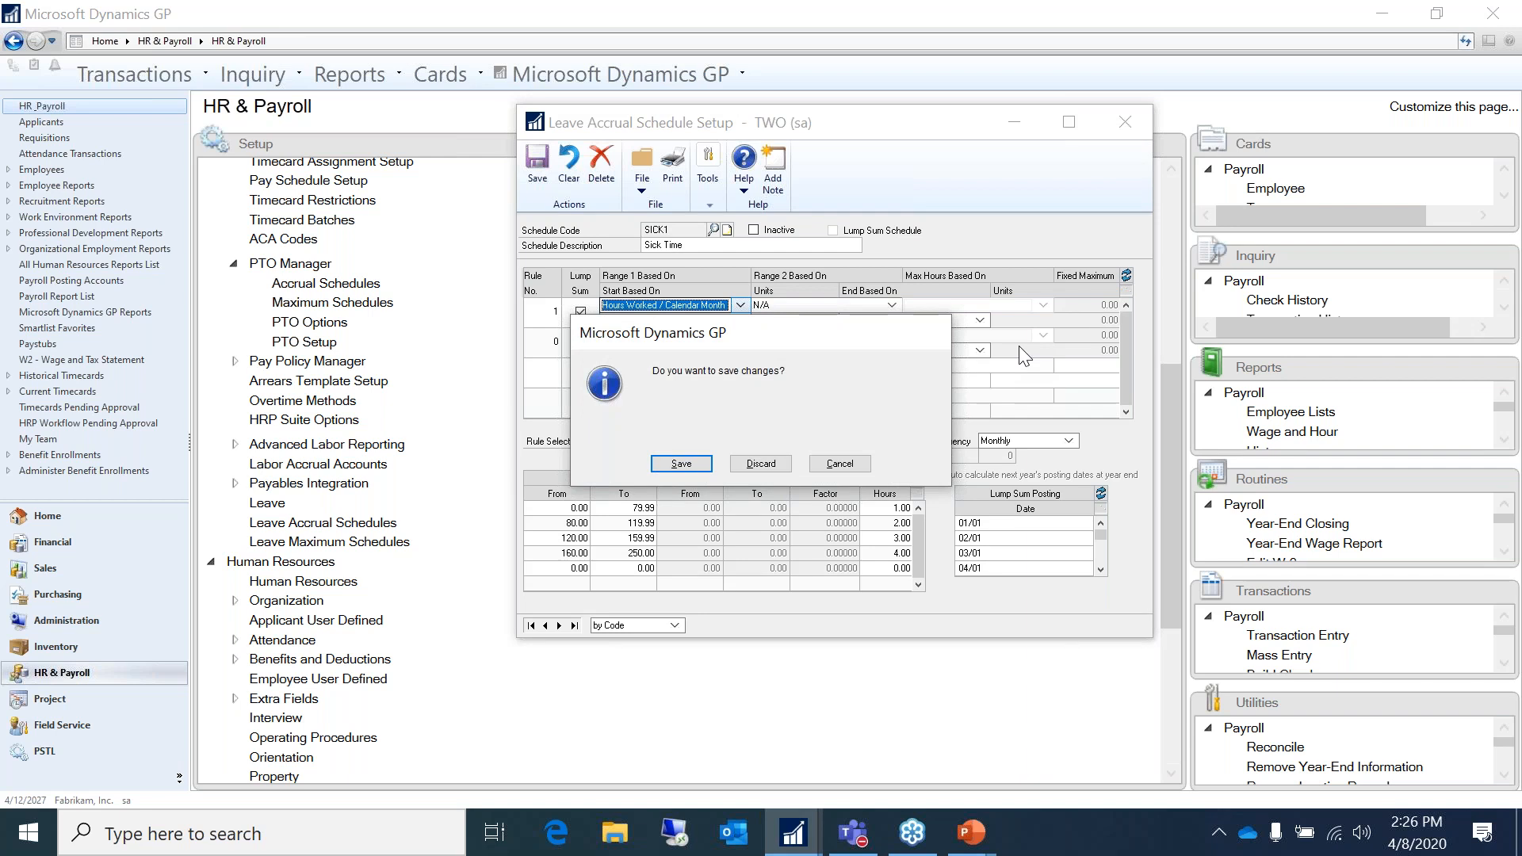
pyautogui.click(765, 464)
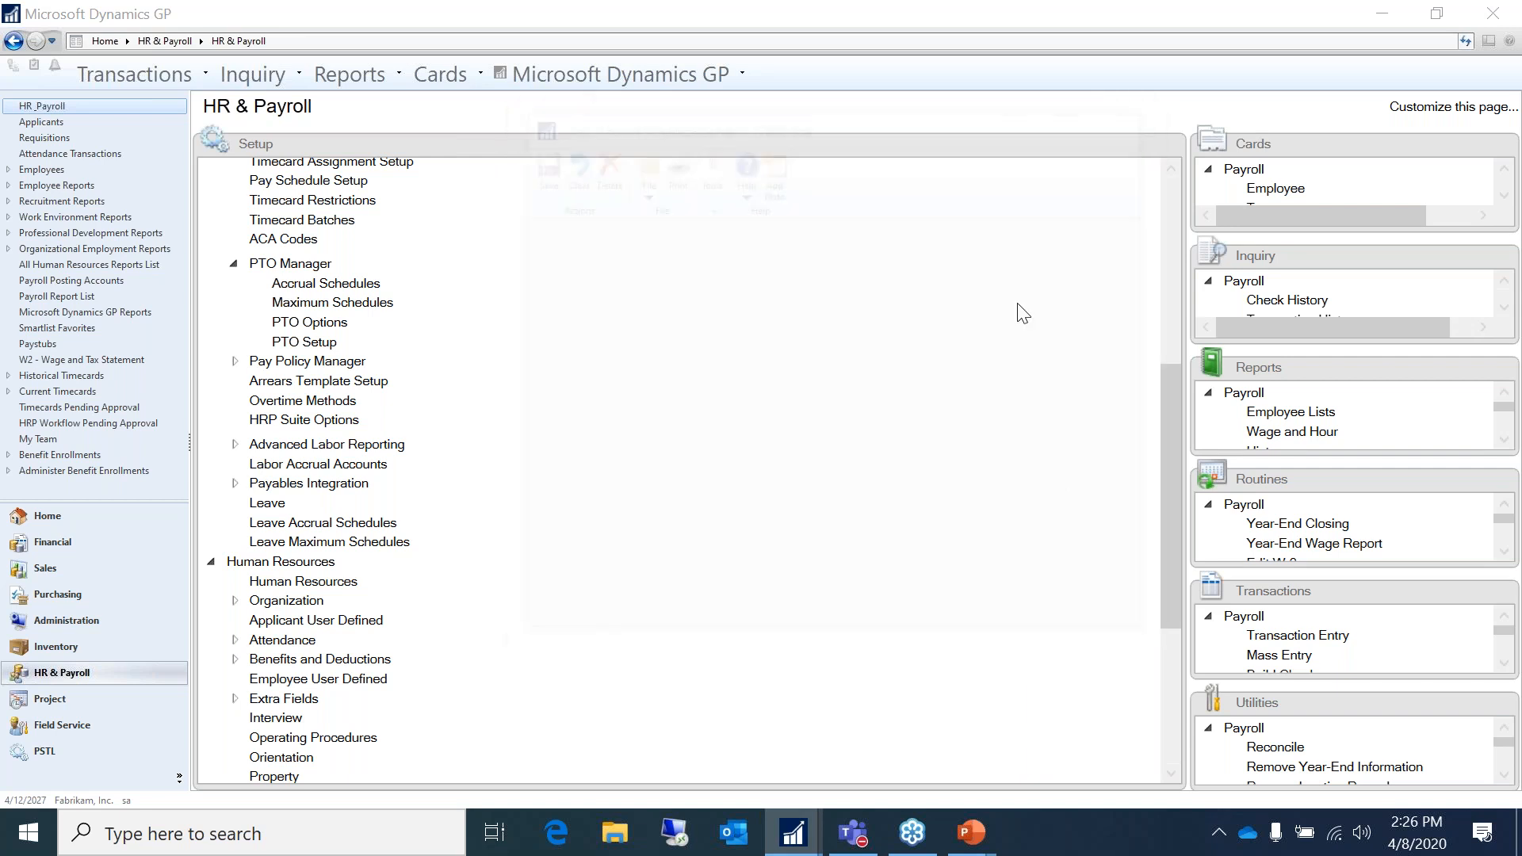